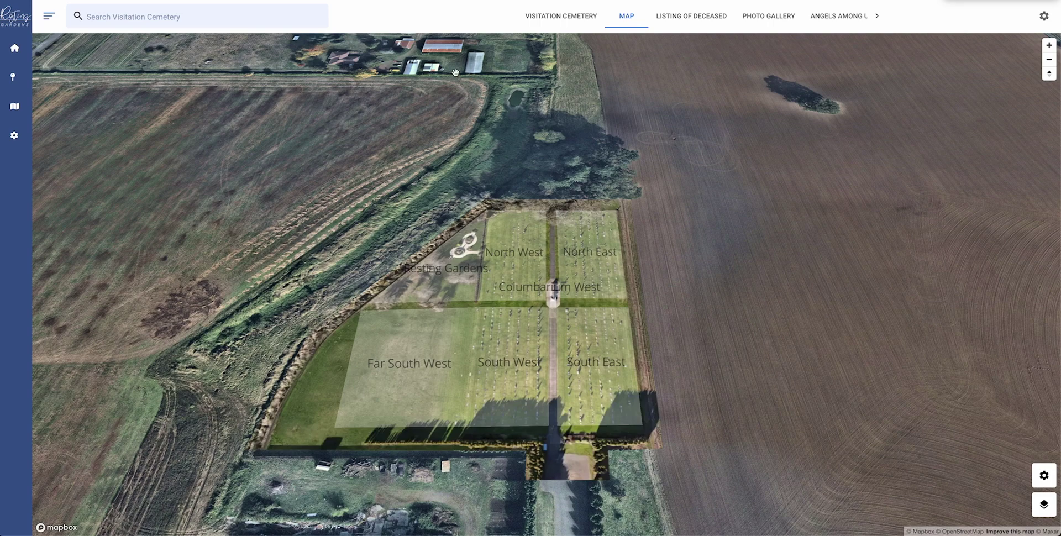
Examine the zones, flag markers and individual plots across the cemetery map.
scroll(551, 260, "up", 3)
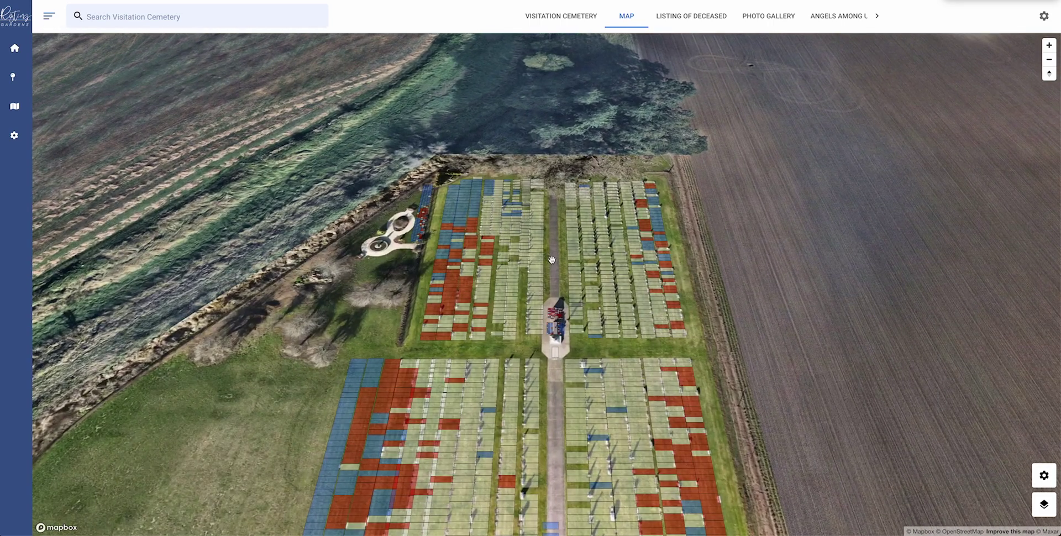
left_click(484, 202)
left_click(181, 16)
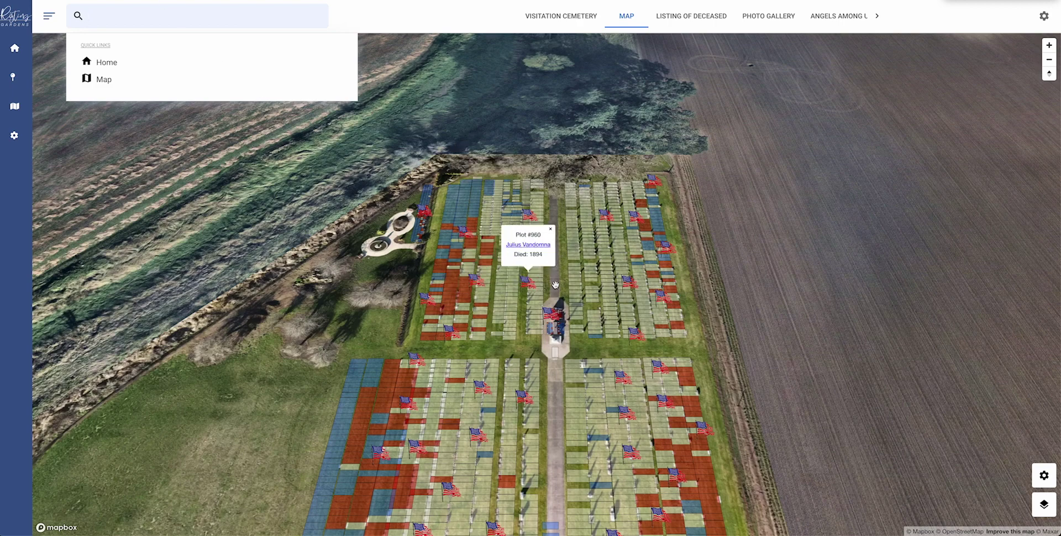
left_click_drag(556, 283, 551, 231)
scroll(548, 352, "up", 2)
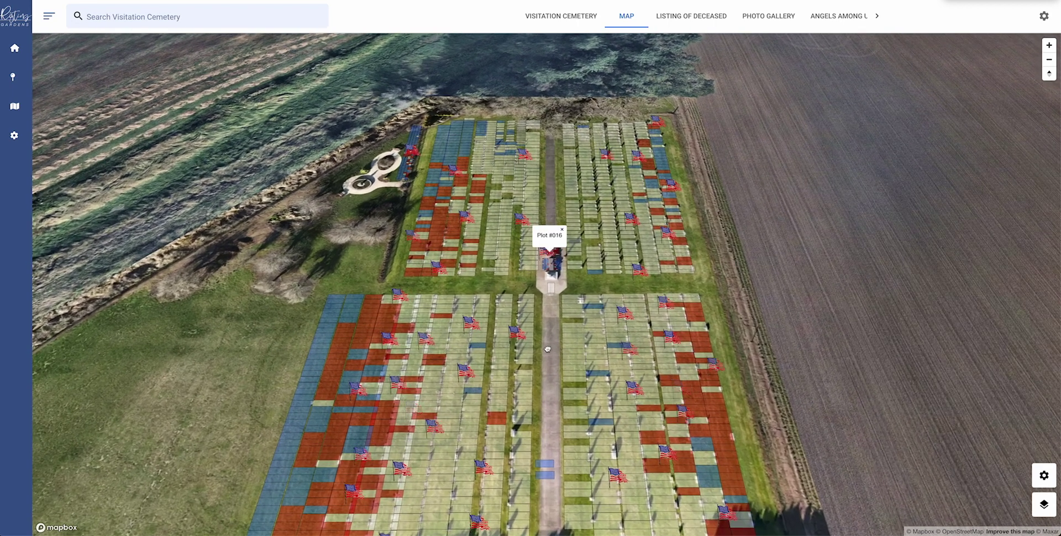
left_click_drag(547, 349, 535, 306)
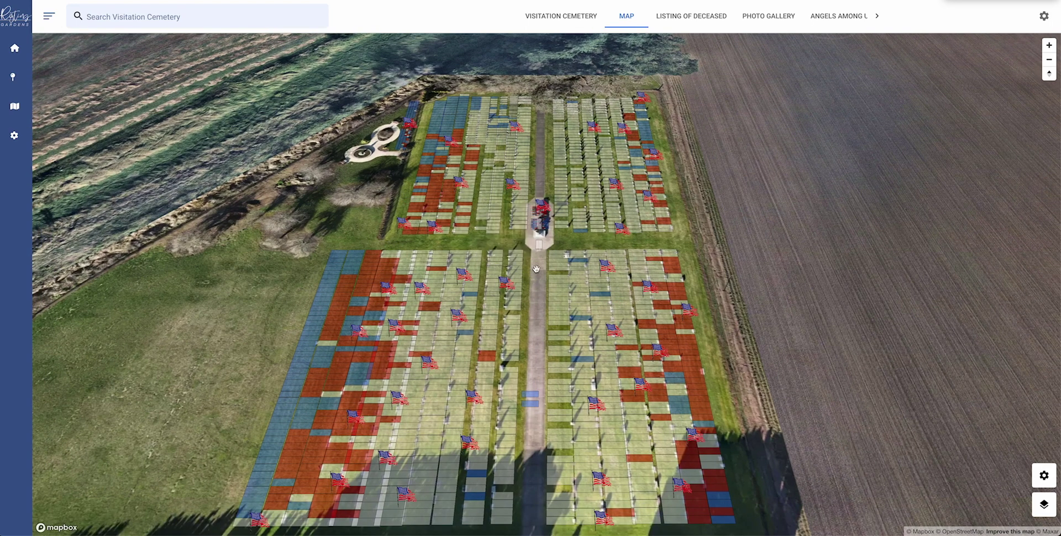
left_click_drag(536, 270, 483, 287)
left_click_drag(607, 230, 608, 290)
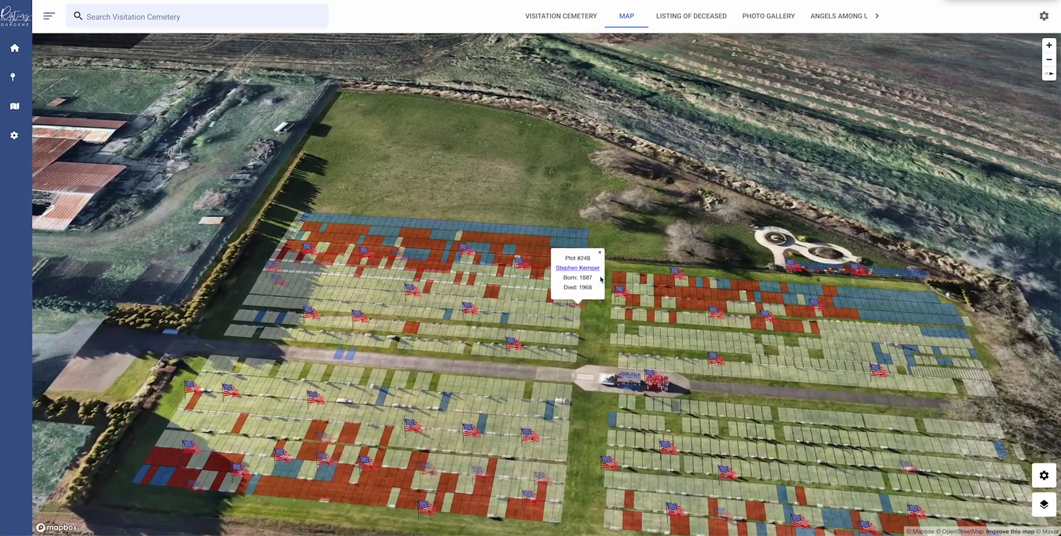
Open the plot info for plot 148 beside the empty lawn and expand its orientation and dimension settings.
scroll(585, 234, "up", 3)
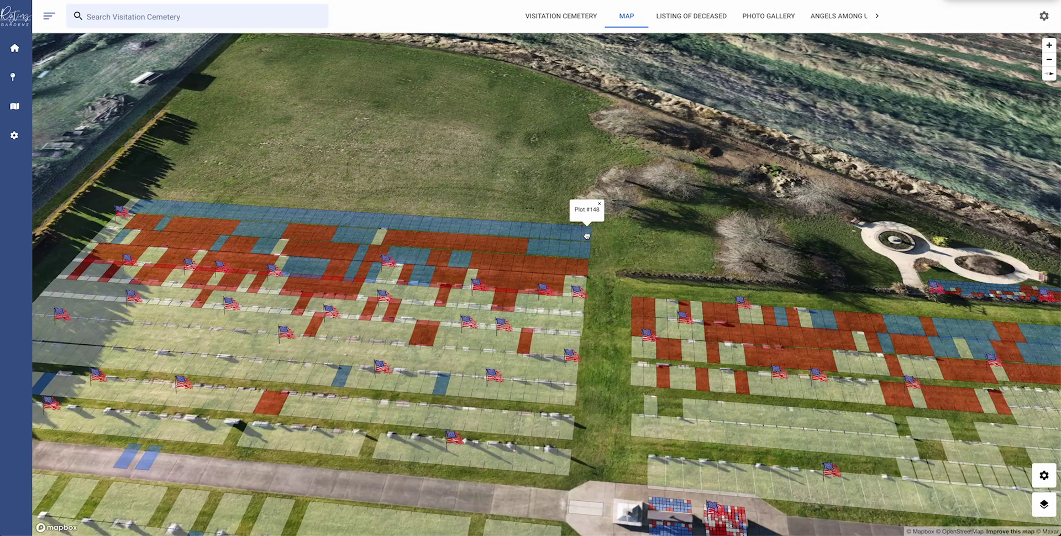
left_click(587, 236)
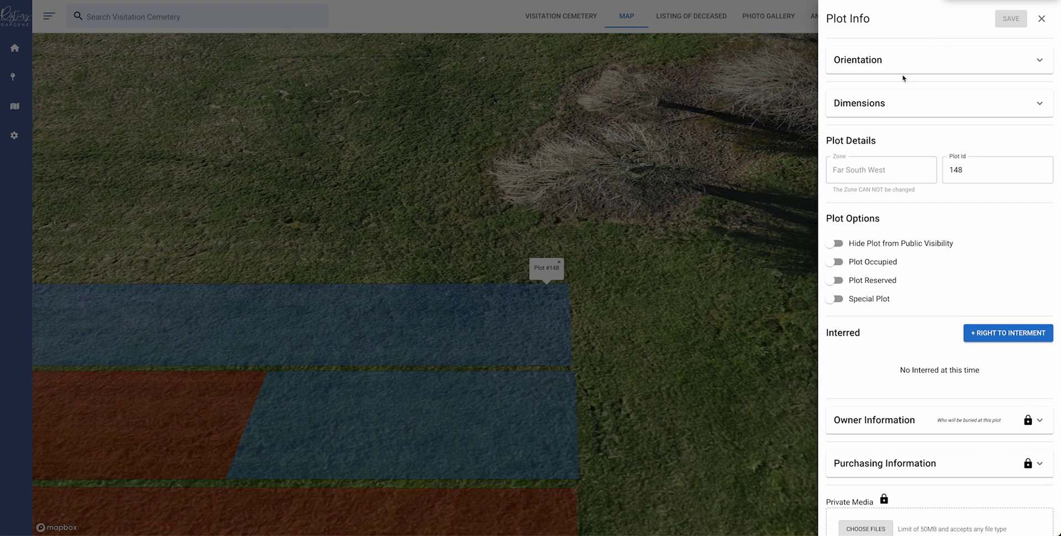
left_click(884, 64)
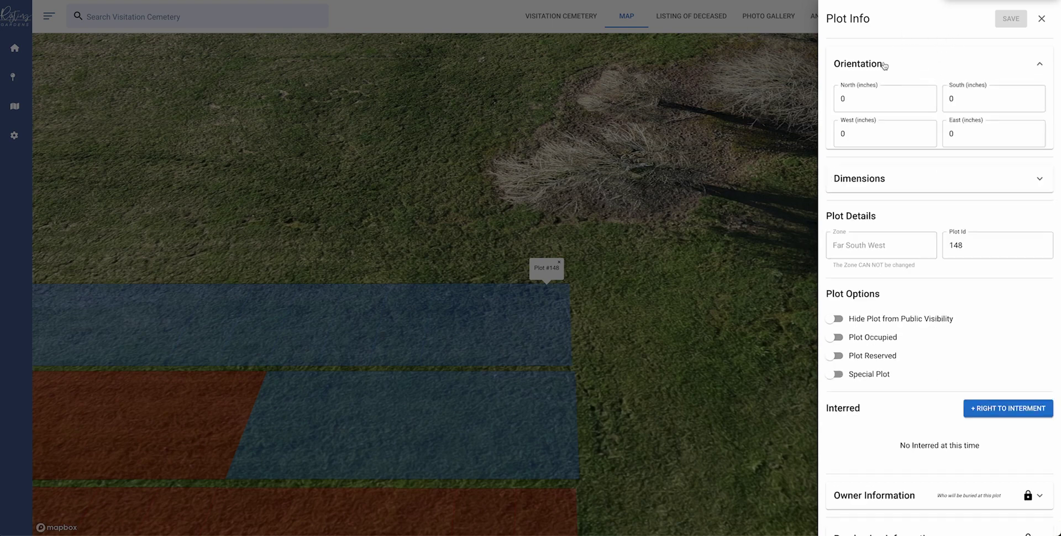
left_click(897, 222)
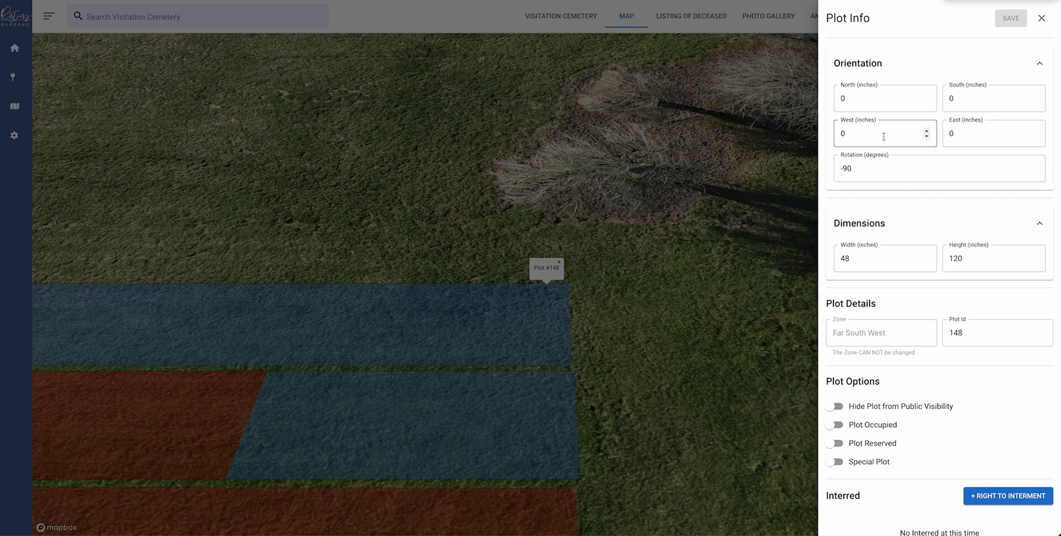
Set the rotation of plot 148 to 94 degrees.
left_click(879, 173)
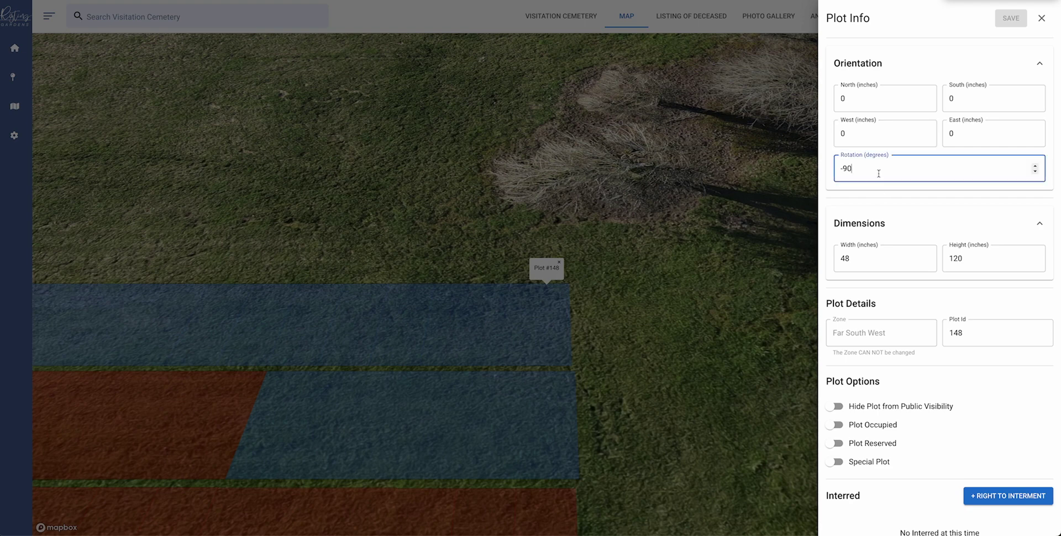
key("BackSpace")
key("BackSpace")
key("BackSpace")
type("1")
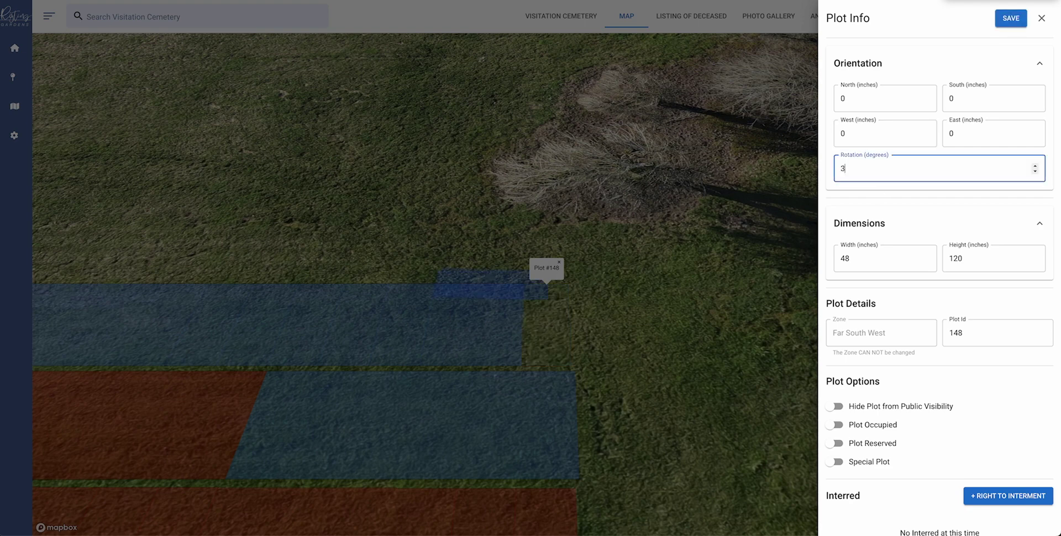
key("Up")
key("Up")
key("Up")
key("Up")
key("Up")
key("Up")
key("Up")
key("Up")
key("Up")
key("Up")
key("Up")
key("Up")
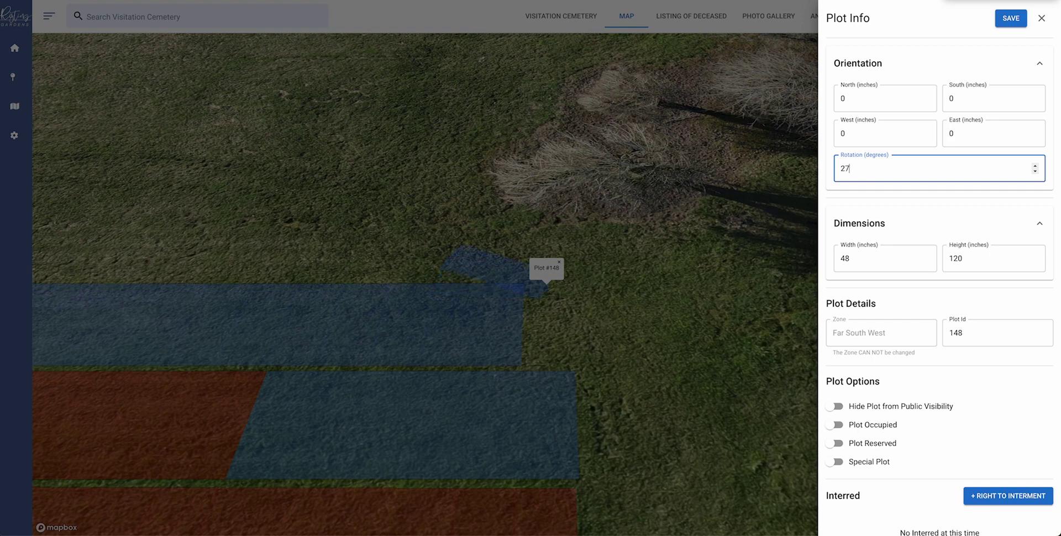
key("Up")
key("Up")
key("Up")
key("Up")
key("Up")
key("Up")
key("Up")
key("Up")
key("Up")
key("Up")
key("Up")
key("Up")
key("Up")
key("Up")
key("Up")
key("Up")
key("Up")
key("Up")
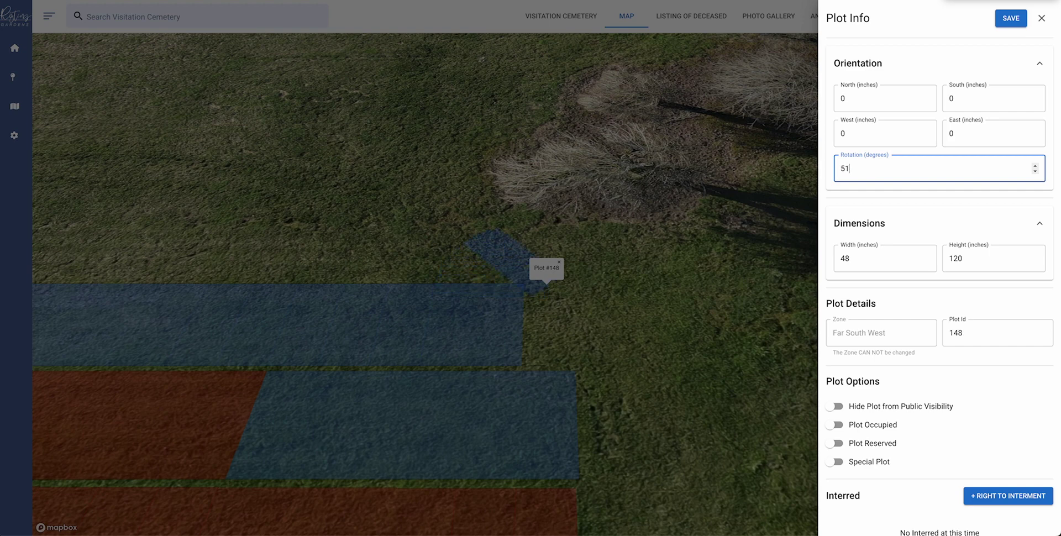
key("Up")
key("Up")
key("Up")
key("Up")
key("Up")
key("Up")
key("Up")
key("Up")
key("Up")
key("Up")
key("Up")
key("Up")
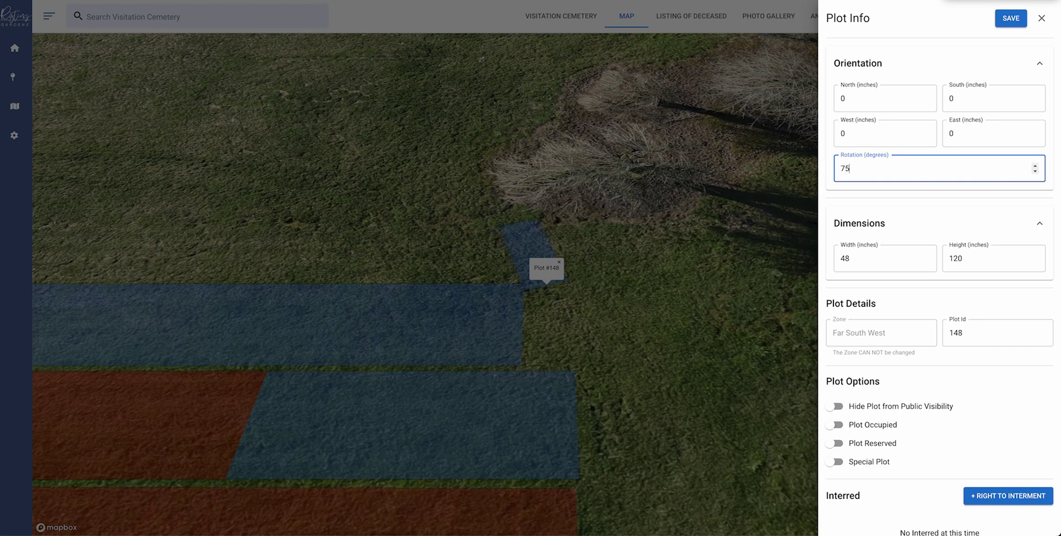
key("Up")
key("Up")
key("Up")
key("Up")
key("Up")
key("Up")
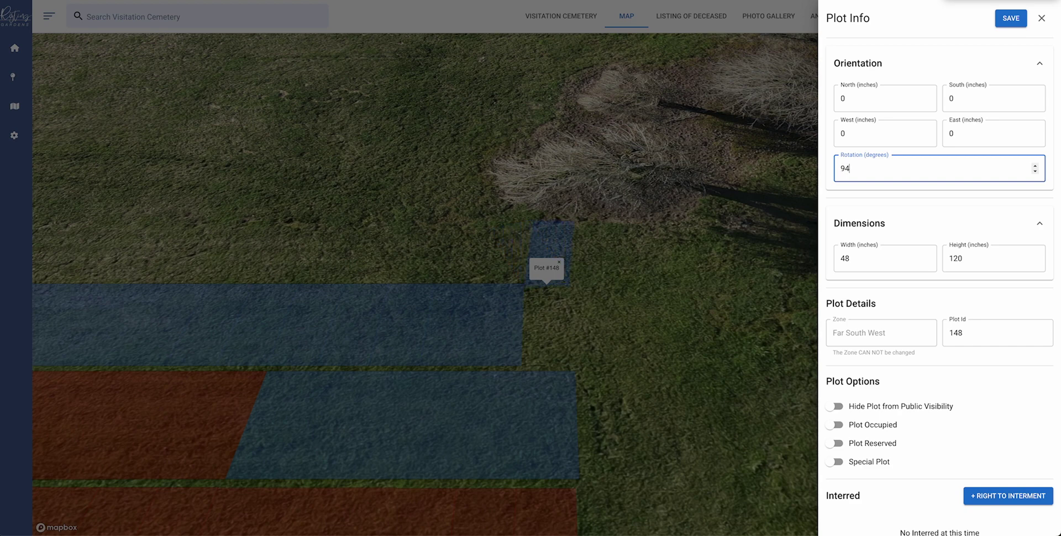
Shift the plot 50 inches to the north.
left_click(888, 101)
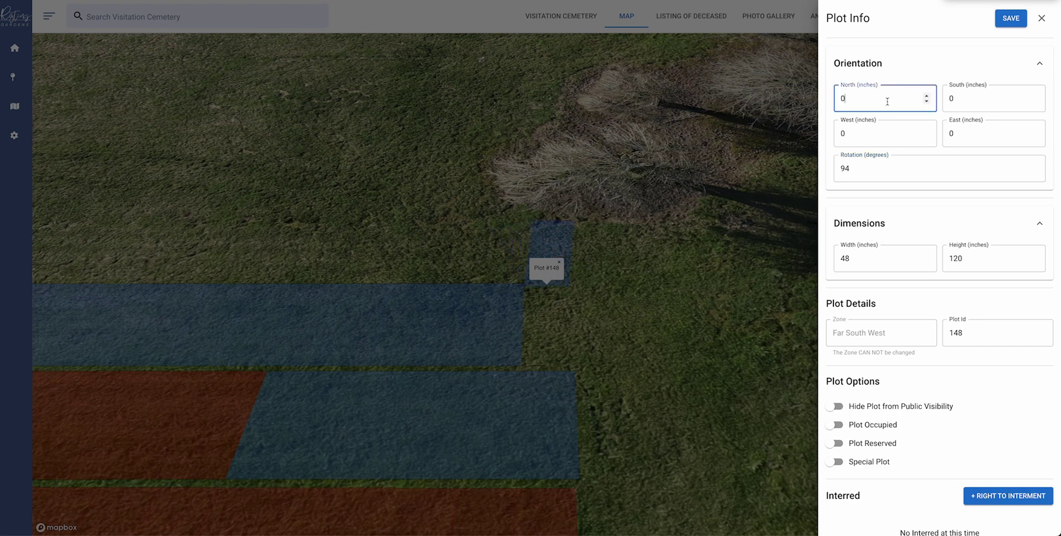
type("2")
key("Up")
key("Up")
key("Up")
key("Up")
key("Up")
key("Up")
key("Up")
key("Up")
key("Up")
key("Up")
key("Up")
key("Up")
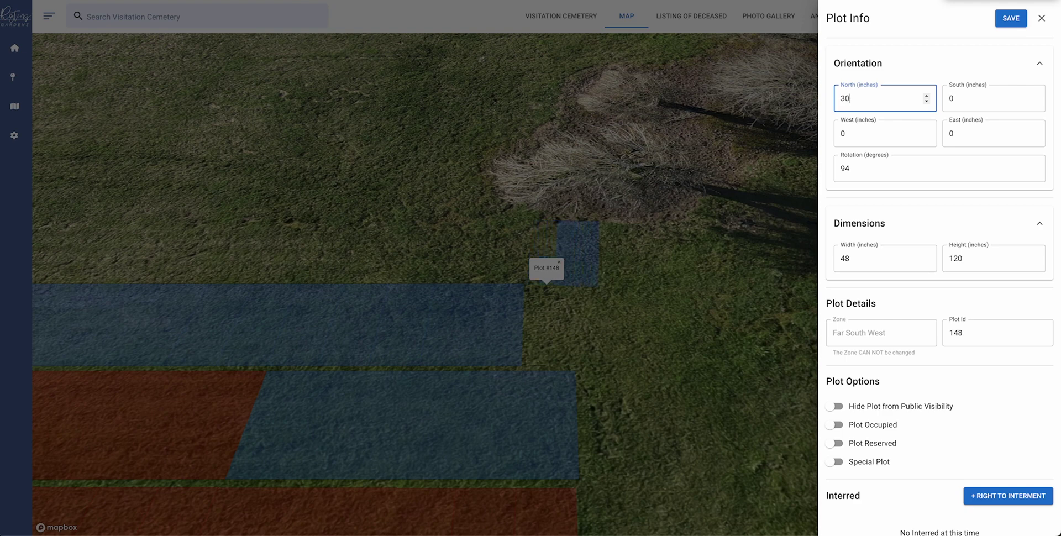
key("Up")
key("Up")
key("Up")
key("Up")
key("Up")
key("Up")
key("Up")
key("Up")
key("Up")
key("Up")
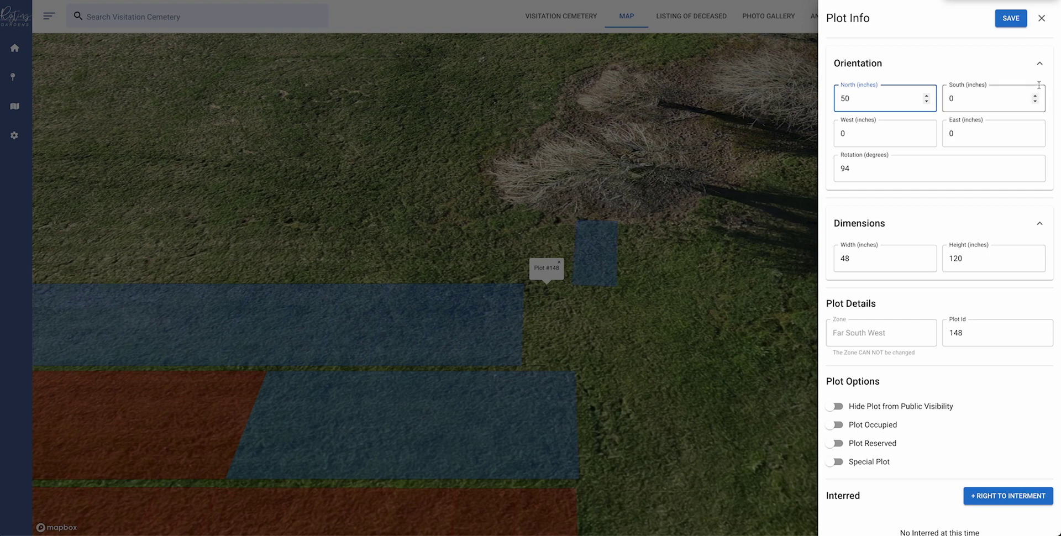
Shift the plot 10 inches to the east.
left_click(973, 134)
key("Up")
key("Up")
key("Up")
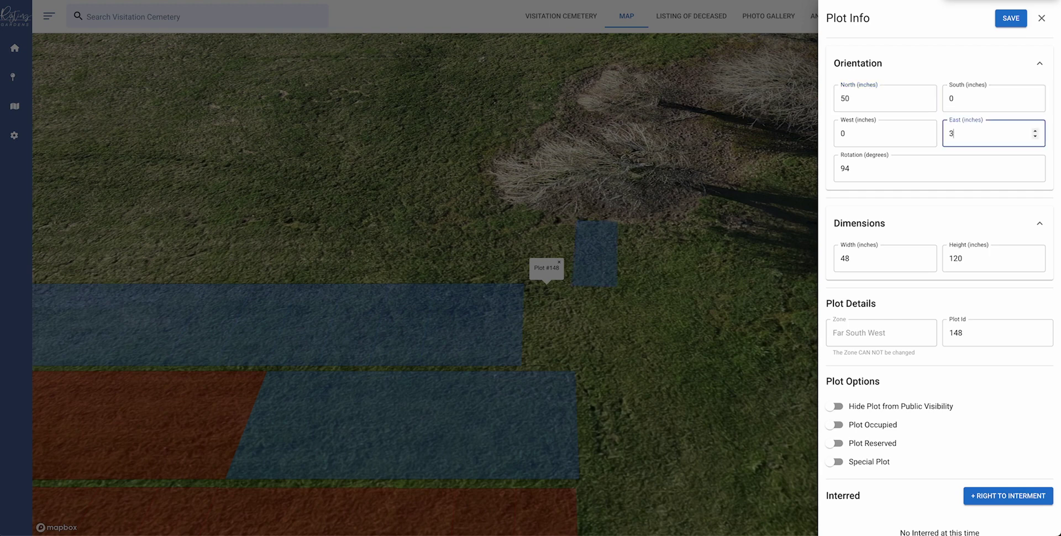
key("Up")
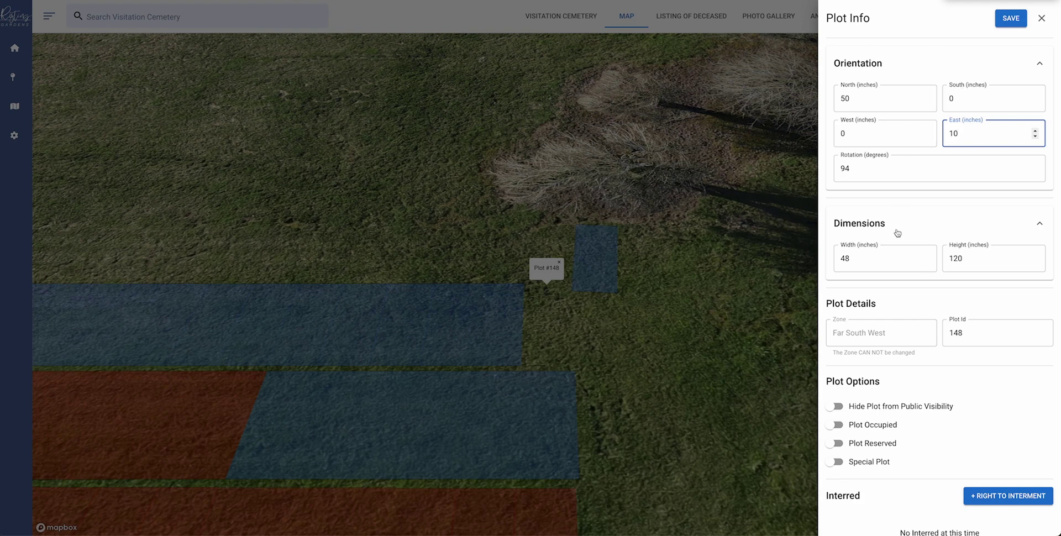
Try several heights for the plot, ending with 20 inches.
left_click_drag(990, 258, 945, 257)
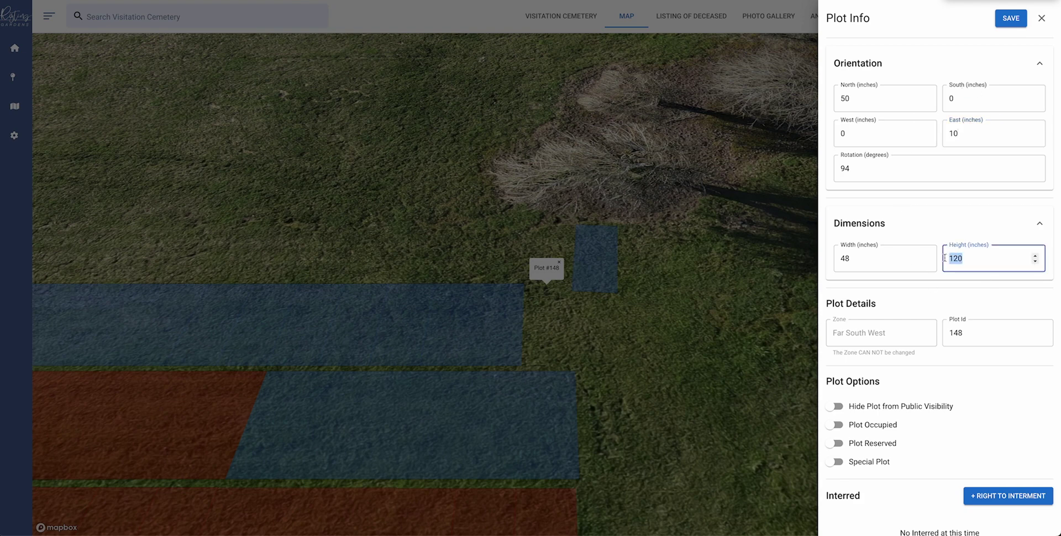
type("400")
key("BackSpace")
key("BackSpace")
key("BackSpace")
type("100")
key("BackSpace")
key("BackSpace")
key("BackSpace")
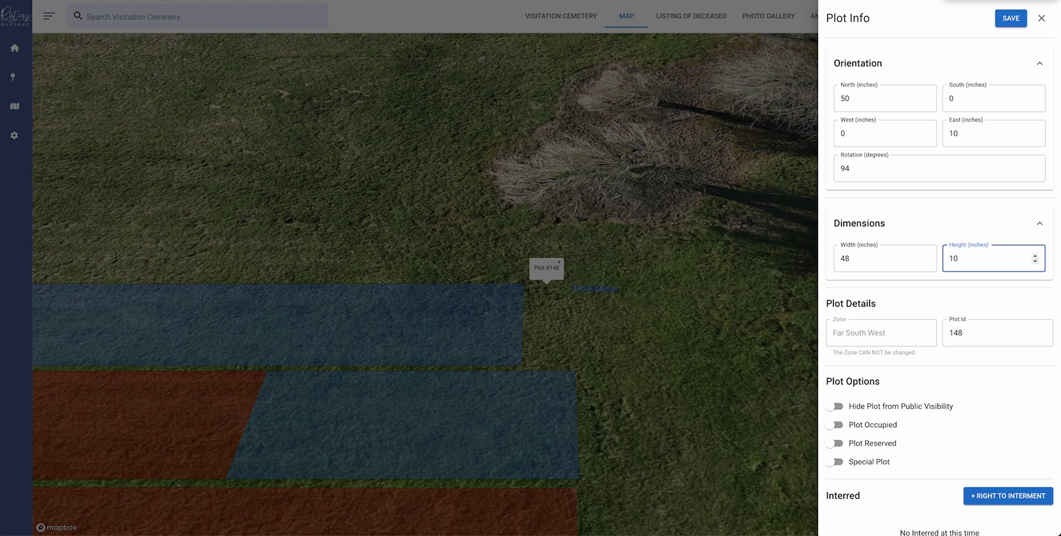
type("20")
Resize the plot to 40 inches wide and 100 inches high, and collapse the dimension and orientation settings.
left_click(878, 257)
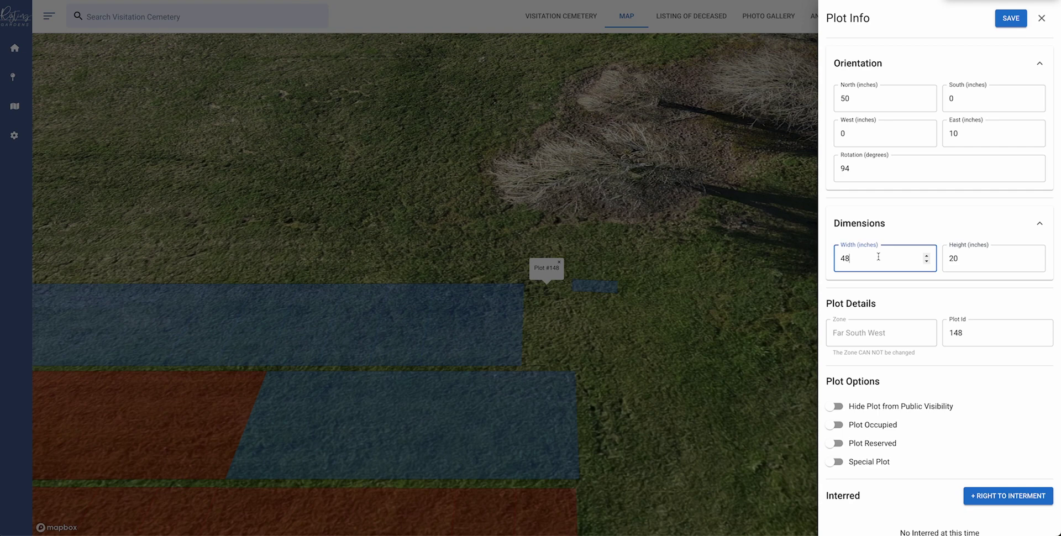
key("BackSpace")
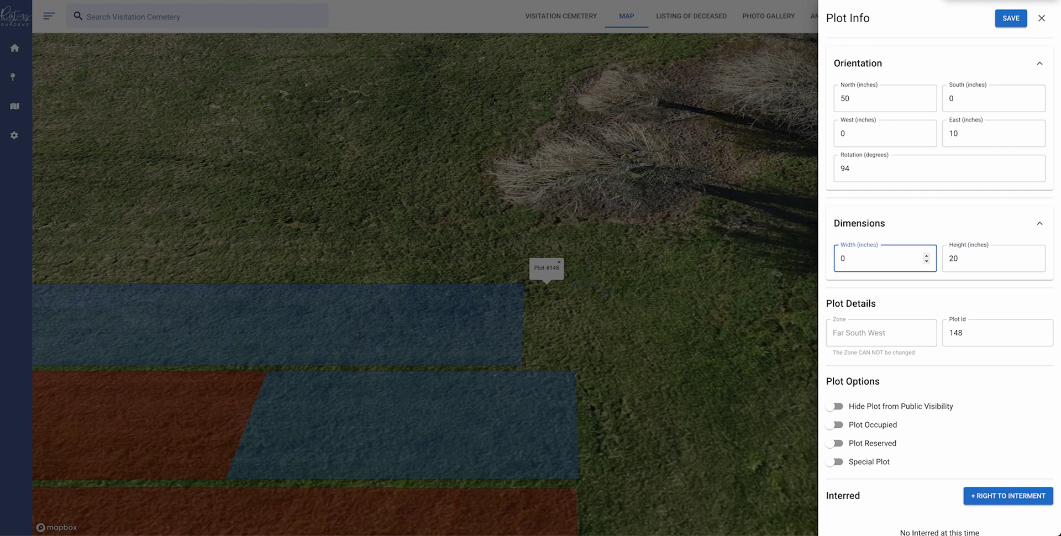
type("600")
left_click_drag(881, 257, 825, 256)
type("20")
key("Tab")
type("100")
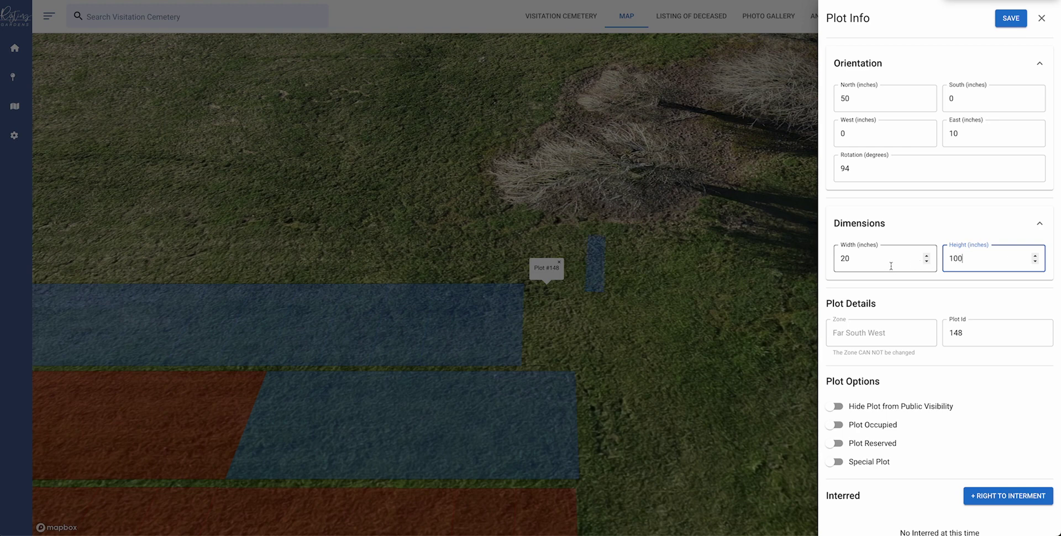
left_click_drag(890, 258, 823, 261)
type("40")
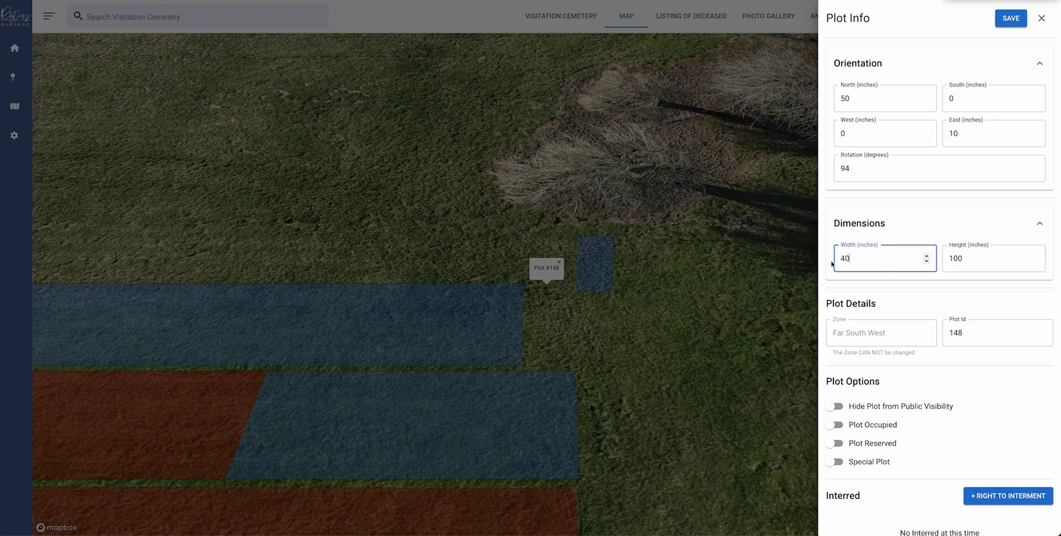
left_click(981, 225)
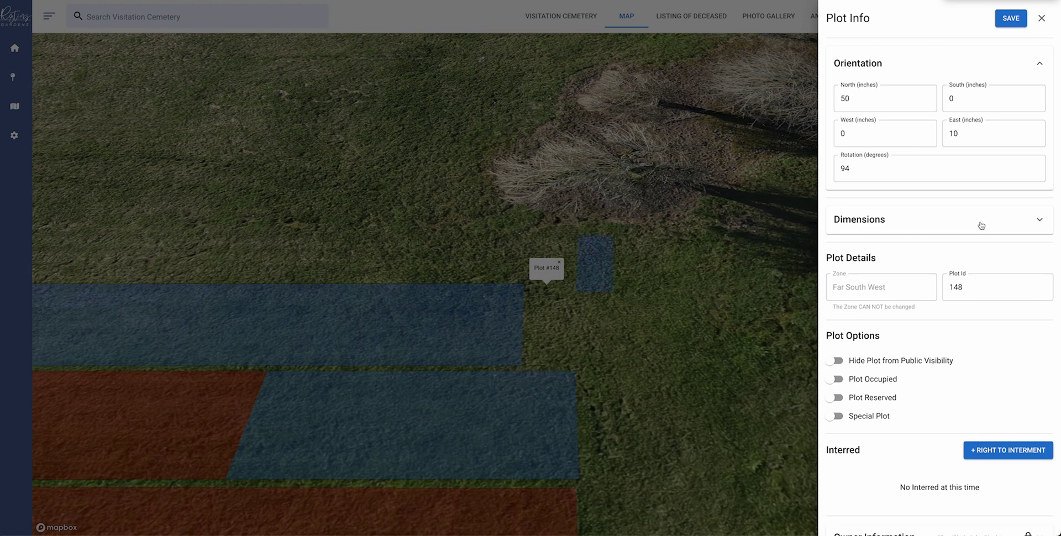
left_click(910, 74)
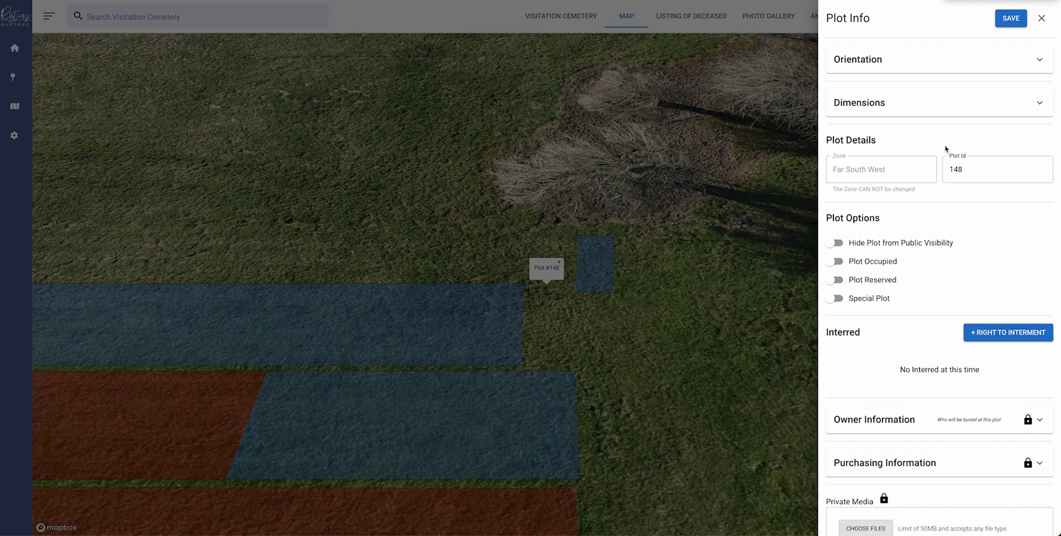
Review the zone and plot ID in the plot details.
left_click_drag(891, 142, 828, 140)
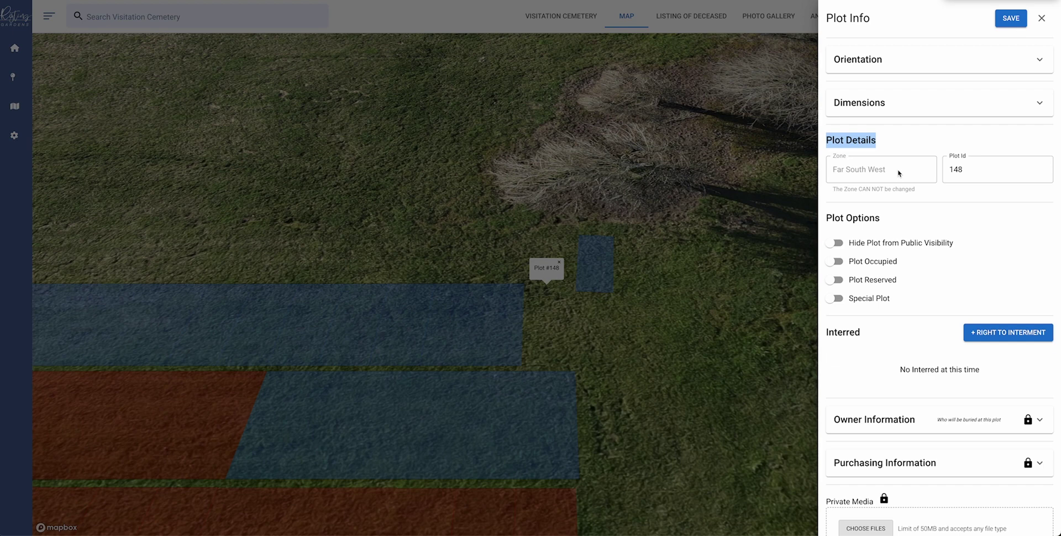
left_click_drag(899, 173, 833, 175)
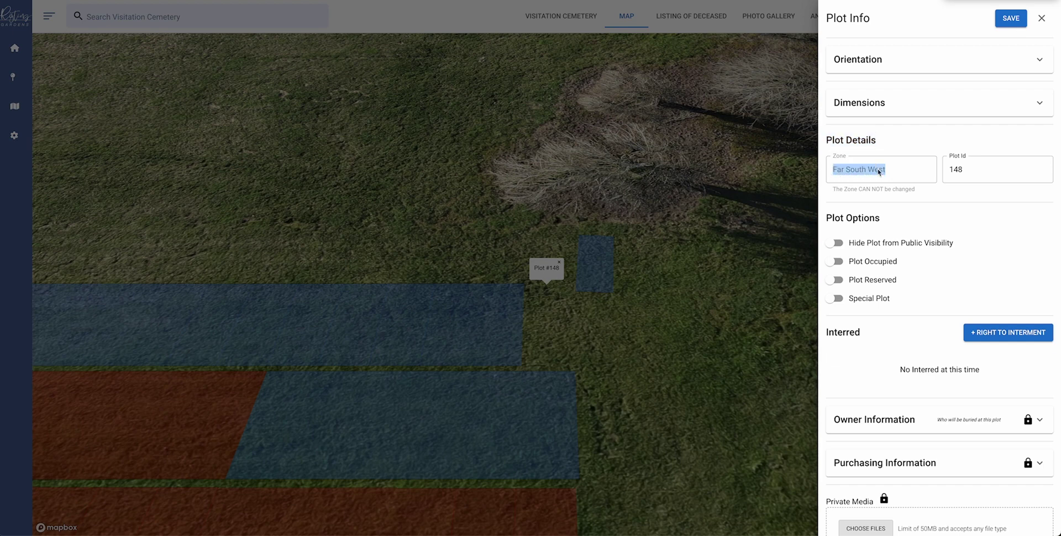
left_click(979, 170)
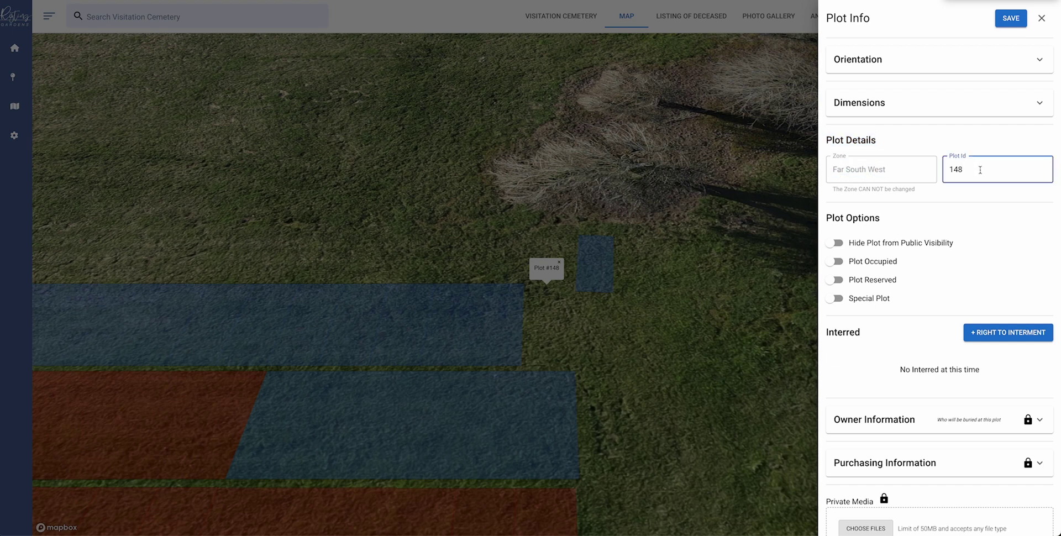
left_click_drag(976, 170, 949, 171)
left_click(890, 199)
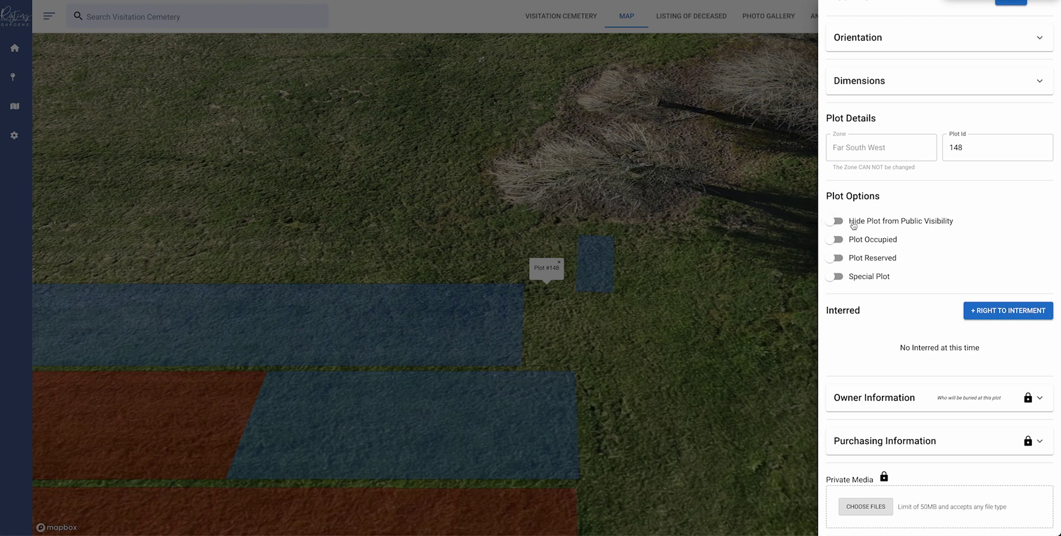
Try the plot's hidden, occupied and reserved options, switching each one off again.
left_click(838, 221)
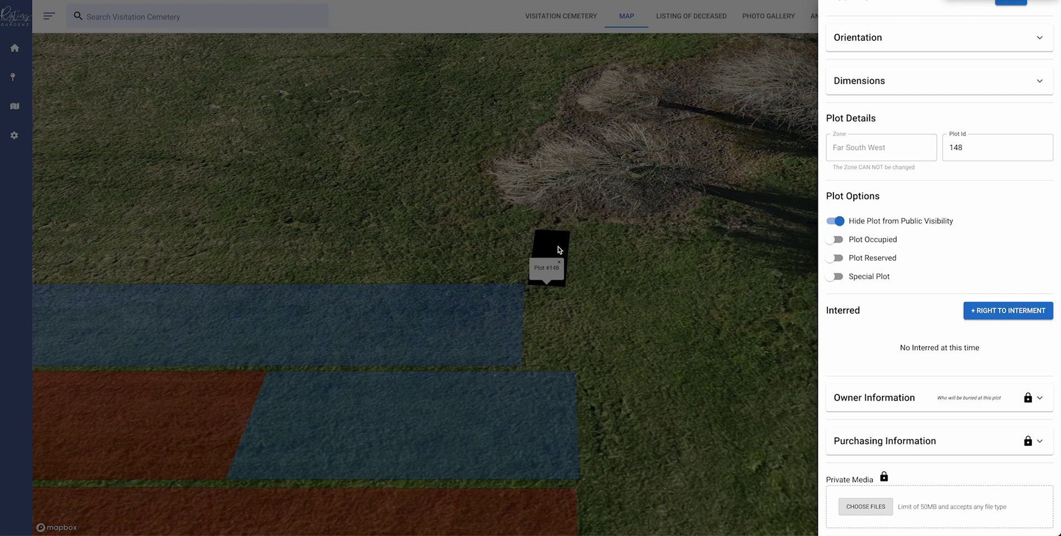
left_click(830, 222)
left_click(837, 240)
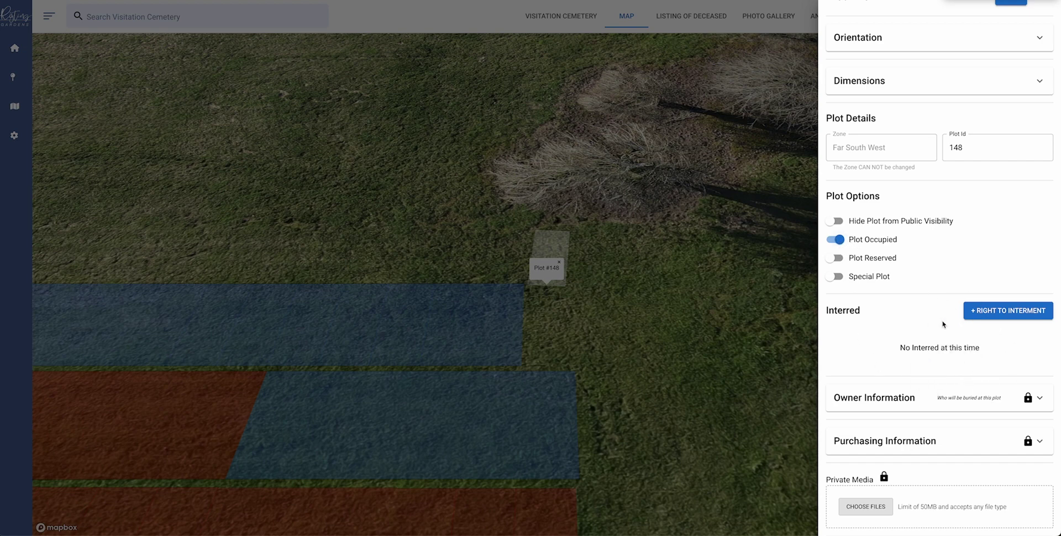
left_click(839, 258)
left_click(838, 258)
left_click(832, 241)
Try the plot's special option and its special status field, switching the option off again.
left_click(842, 277)
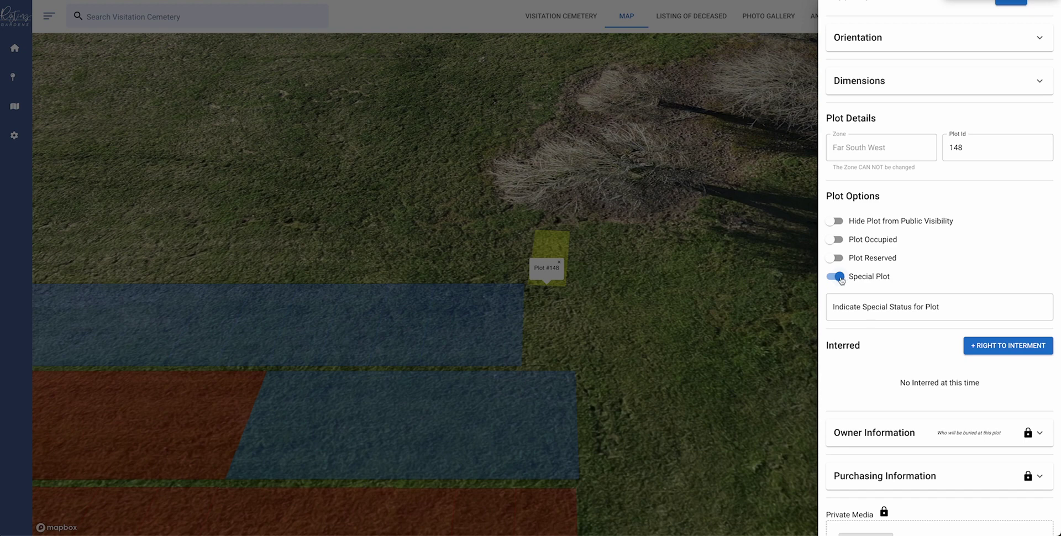
left_click(853, 308)
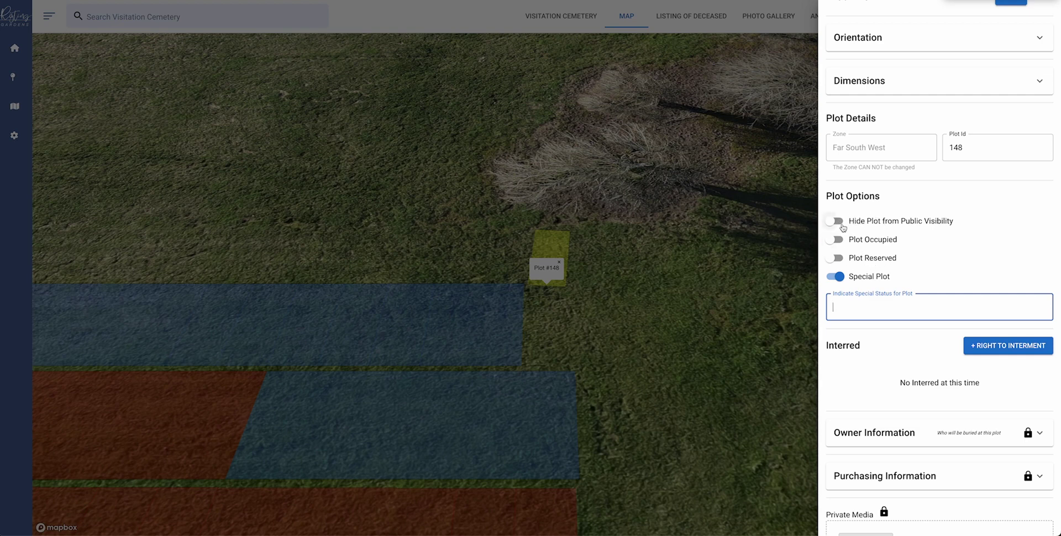
left_click(836, 281)
scroll(1003, 295, "down", 1)
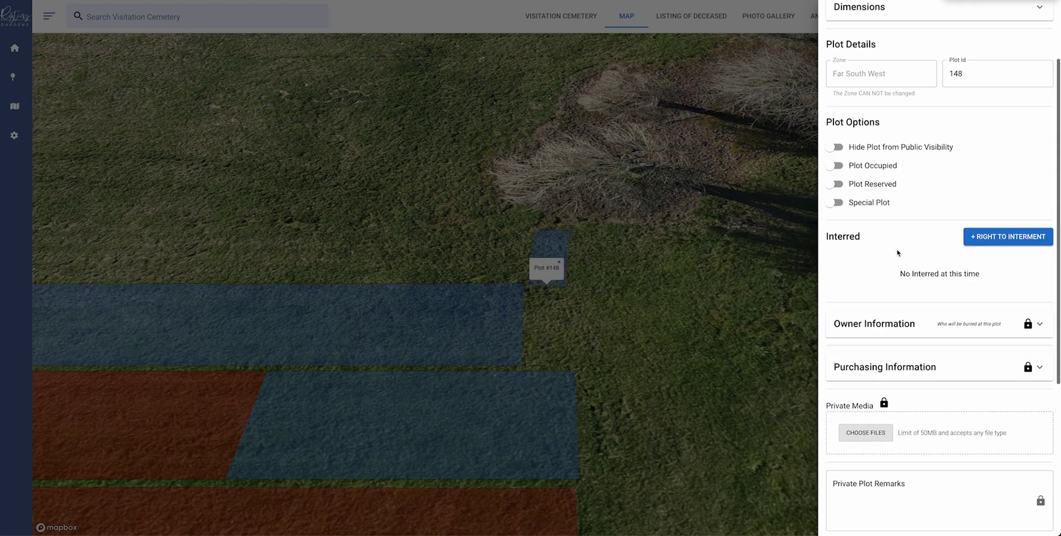
Review the plot's Interred section and its right to interment option.
left_click_drag(860, 238, 826, 238)
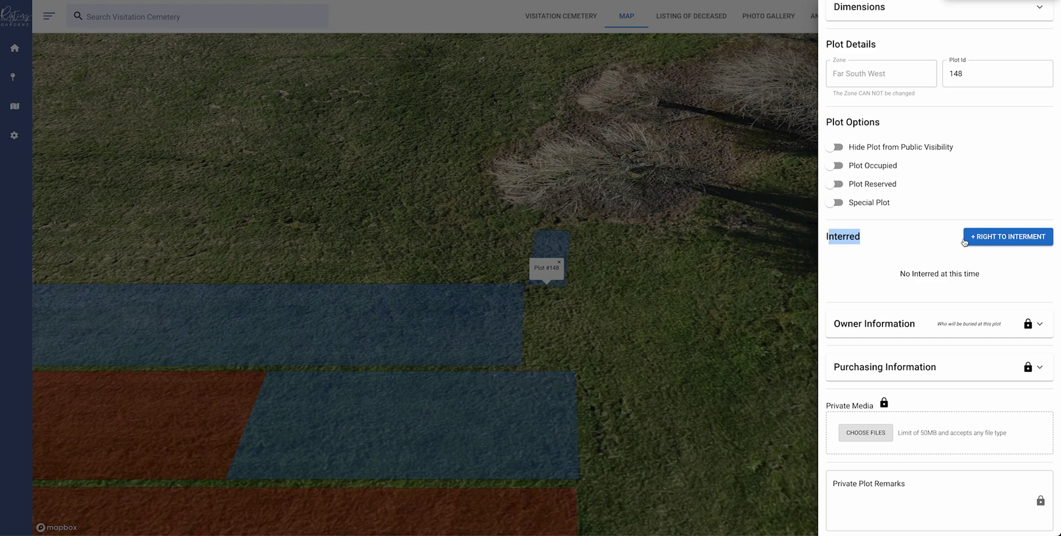
left_click(907, 241)
scroll(876, 293, "down", 3)
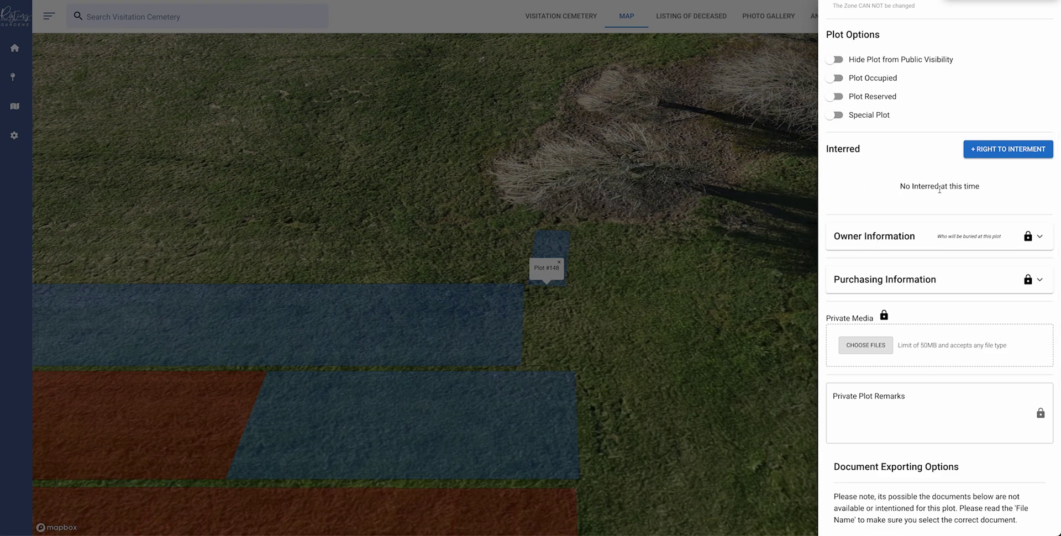
left_click_drag(977, 187, 900, 190)
left_click(975, 202)
scroll(874, 237, "down", 1)
Expand the owner information, look over its name, address, phone and email fields, and collapse it again.
left_click(869, 216)
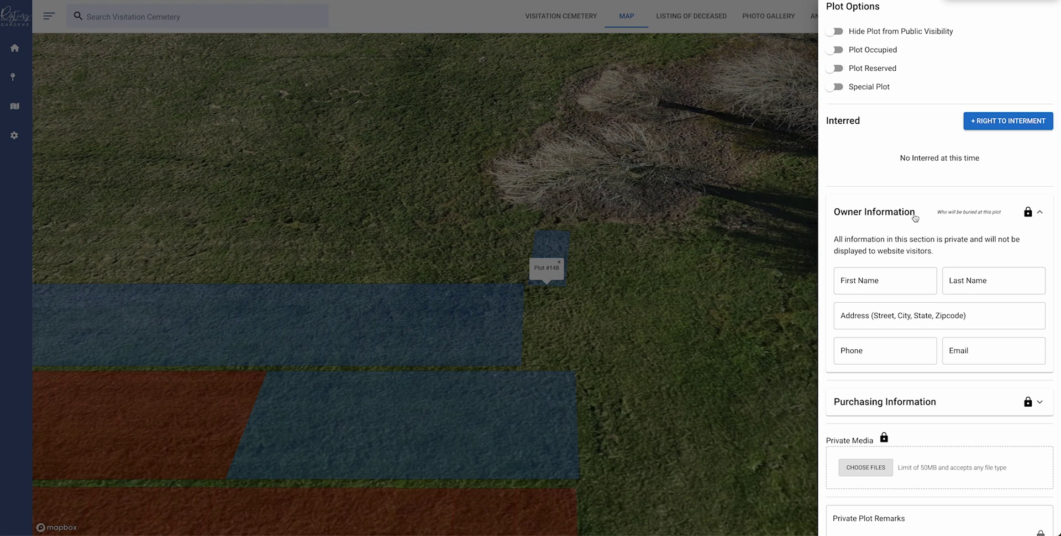
left_click(895, 280)
left_click(991, 283)
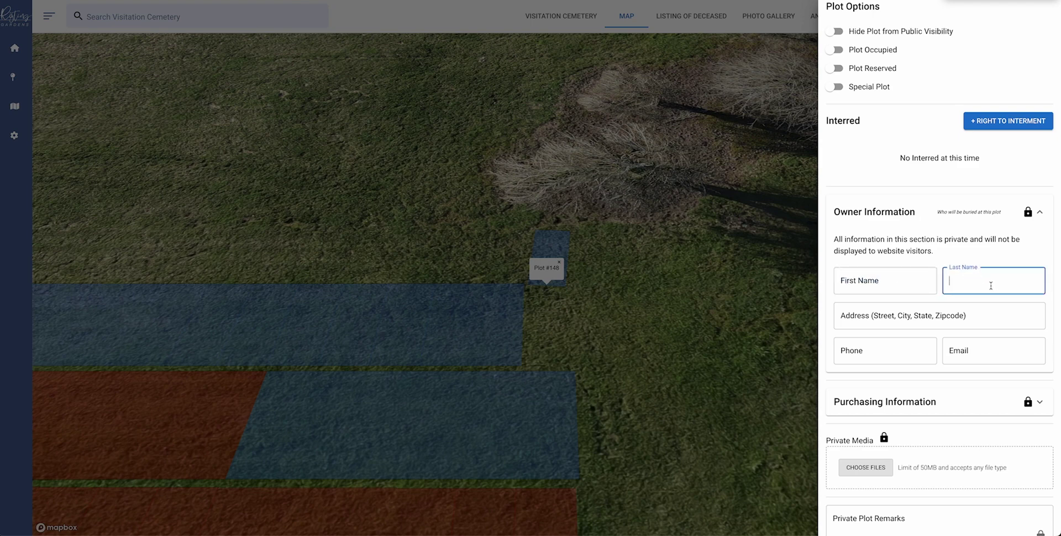
left_click(900, 314)
left_click(893, 351)
left_click(1016, 348)
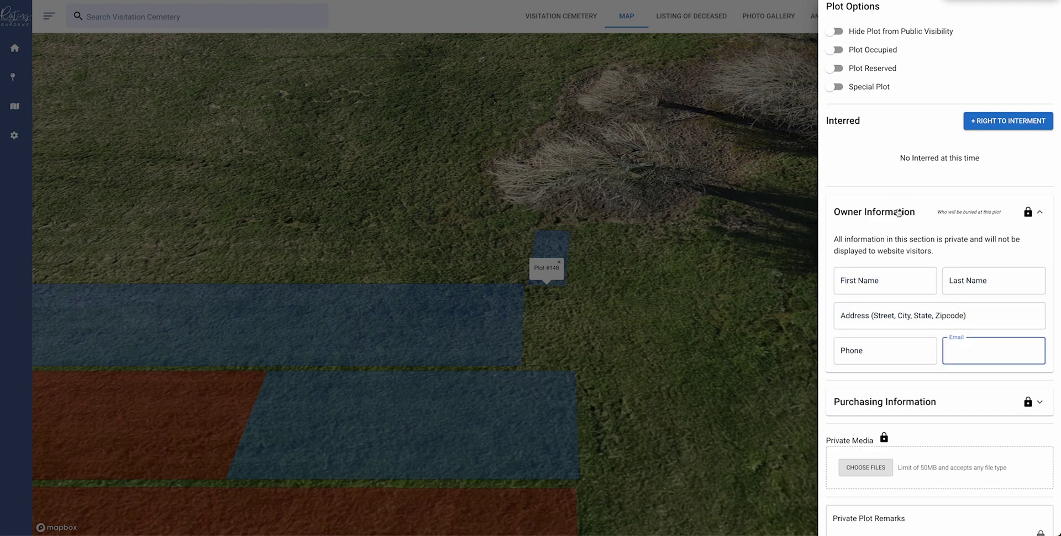
left_click(898, 209)
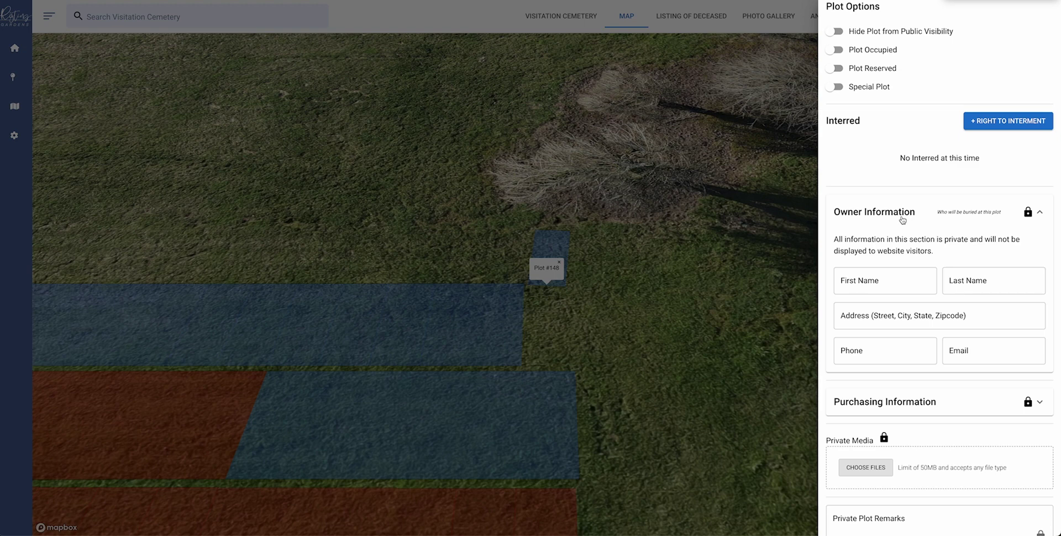
left_click(901, 214)
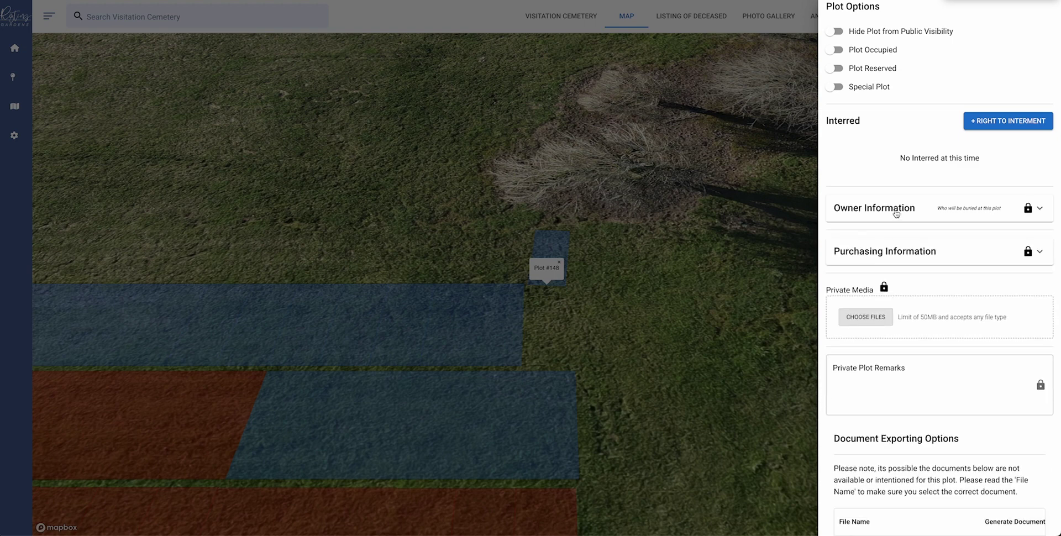
left_click(897, 214)
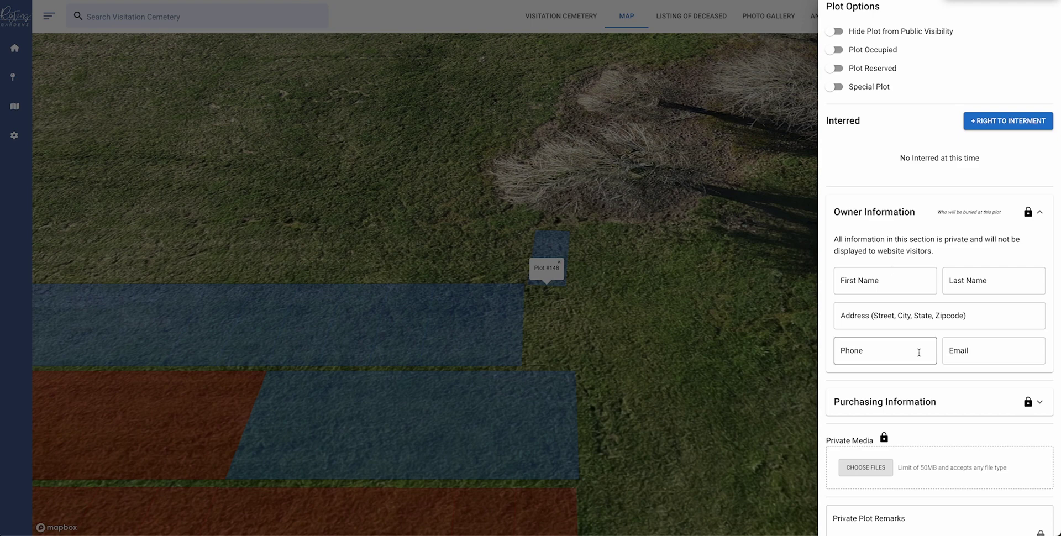
left_click(912, 212)
Expand the purchasing information and examine its price, purchase date, buyer name, discount reason and price discount fields.
left_click(891, 264)
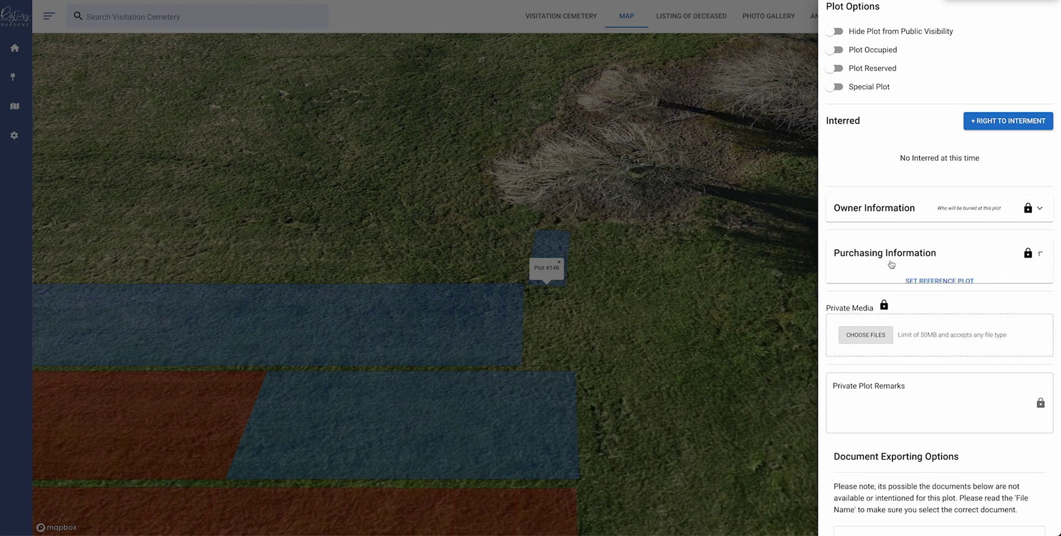
scroll(879, 265, "down", 2)
left_click(866, 264)
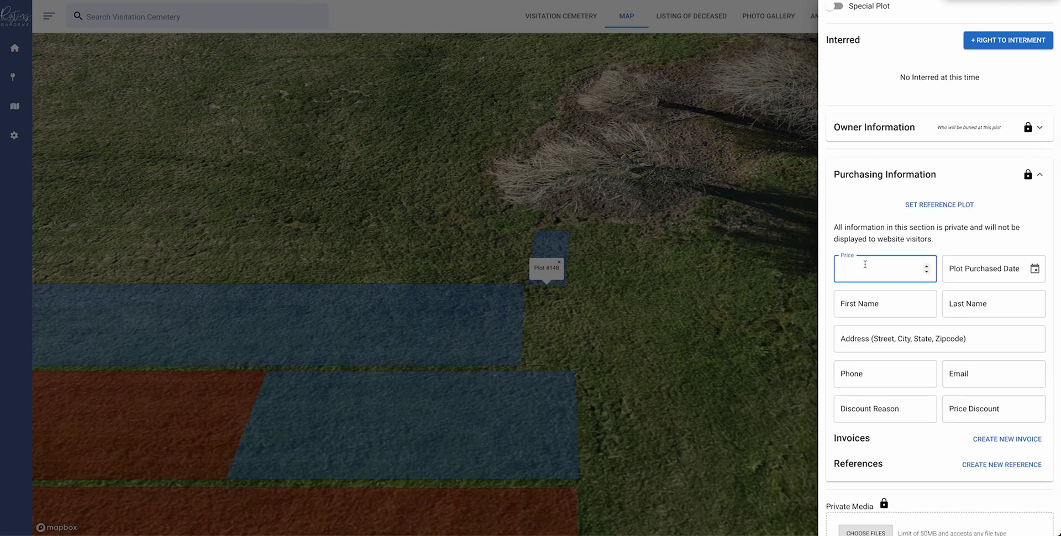
left_click(965, 269)
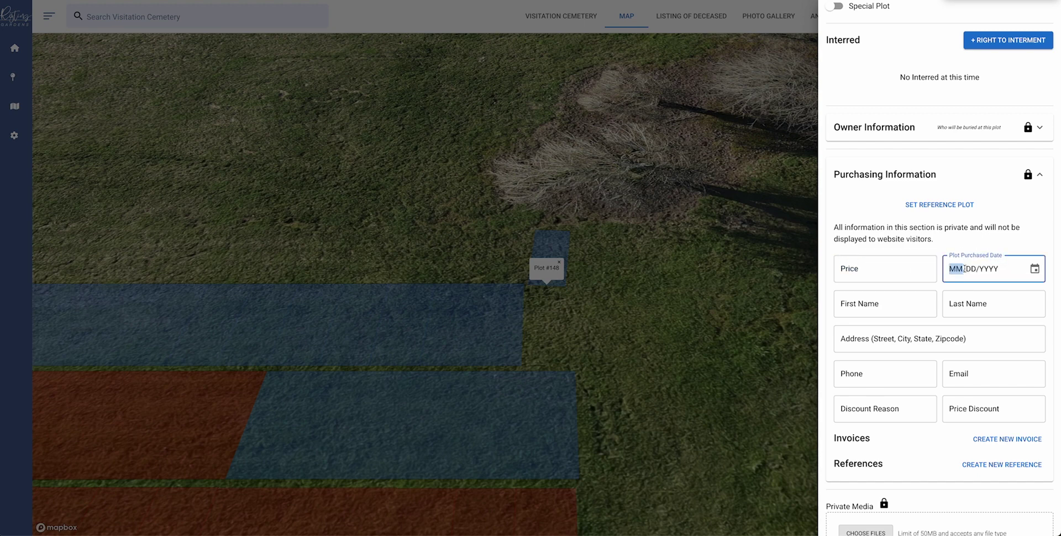
left_click(874, 303)
left_click(970, 305)
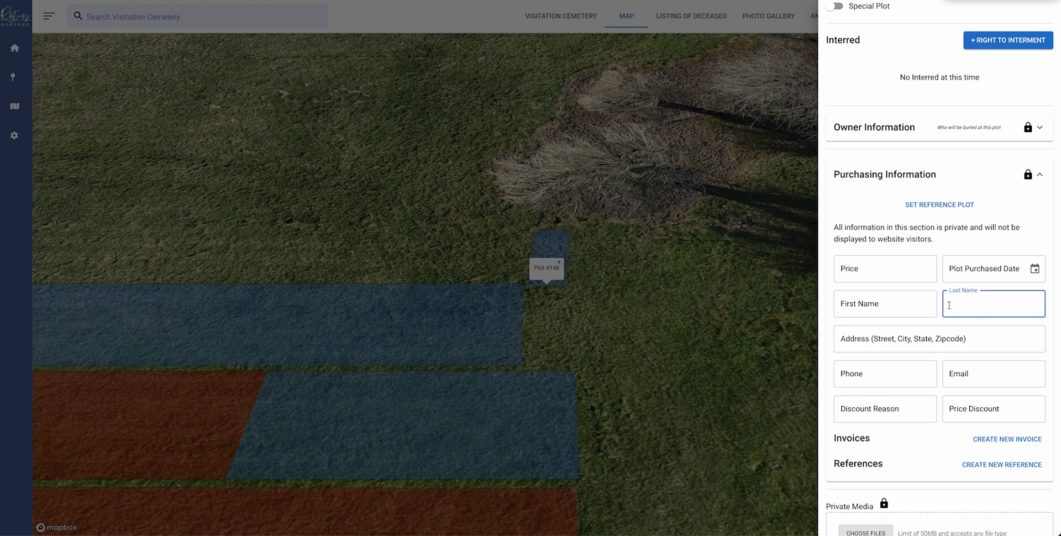
scroll(949, 305, "down", 1)
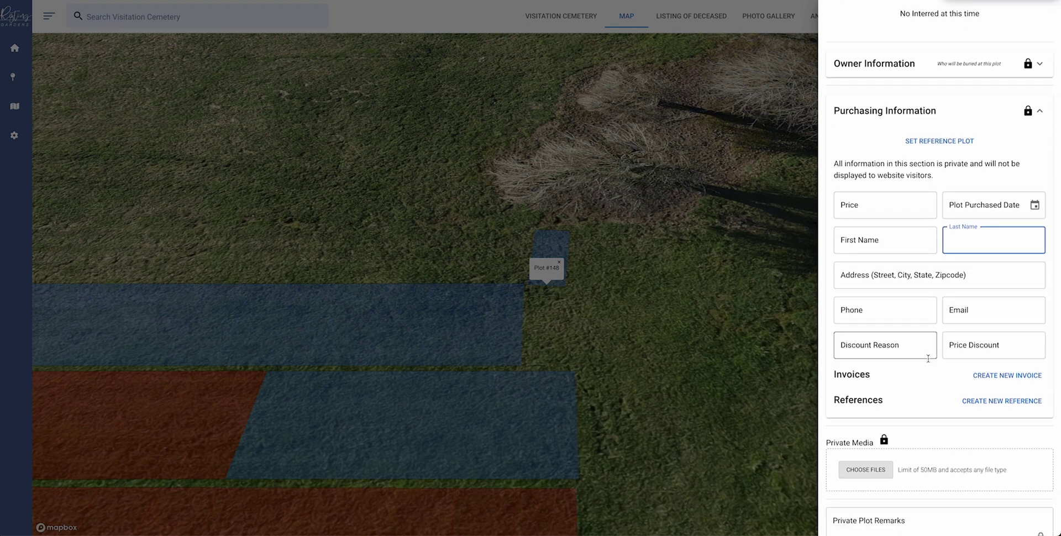
left_click(891, 350)
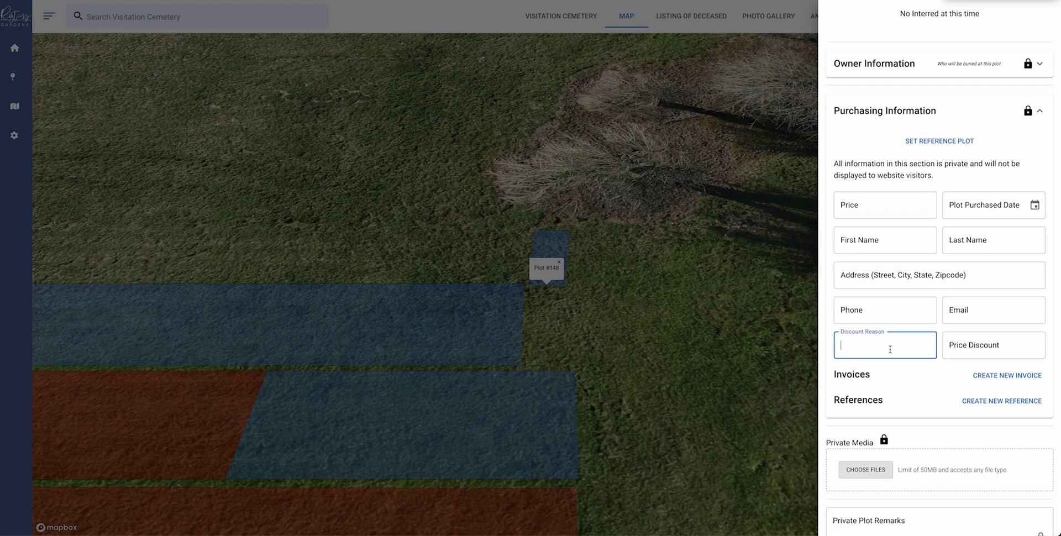
left_click(992, 346)
scroll(960, 358, "down", 1)
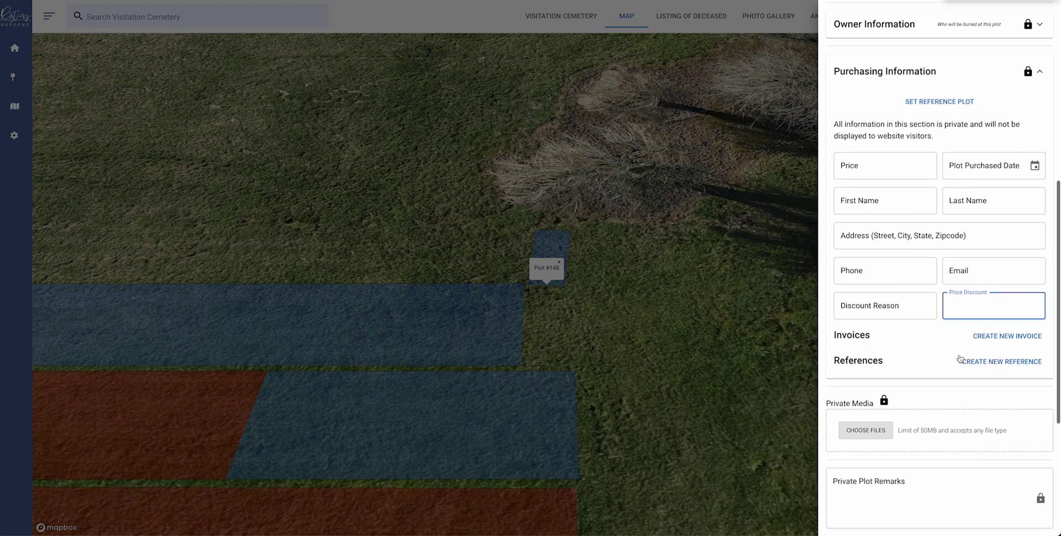
scroll(951, 332, "down", 1)
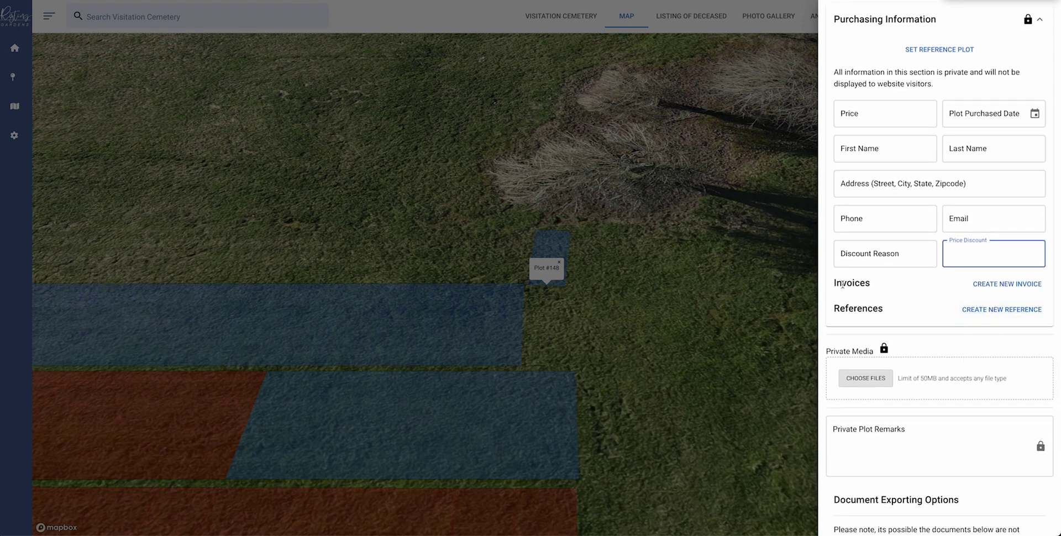
Open a new invoice for the plot and look over its name, email and phone fields.
left_click_drag(834, 284, 877, 287)
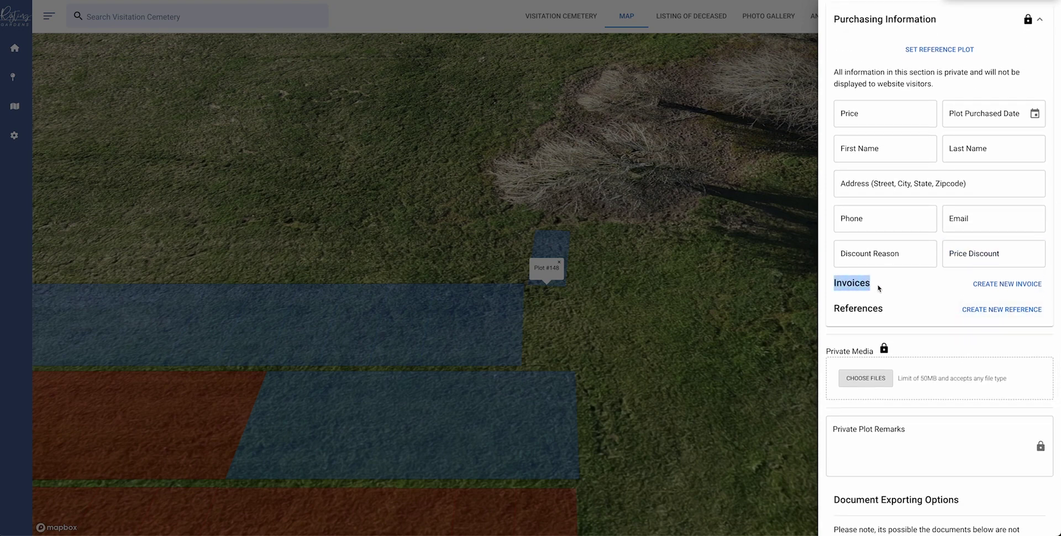
left_click(879, 288)
mouse_move(835, 285)
left_mouse_down()
mouse_move(1035, 288)
mouse_move(843, 284)
left_mouse_up()
left_click(888, 290)
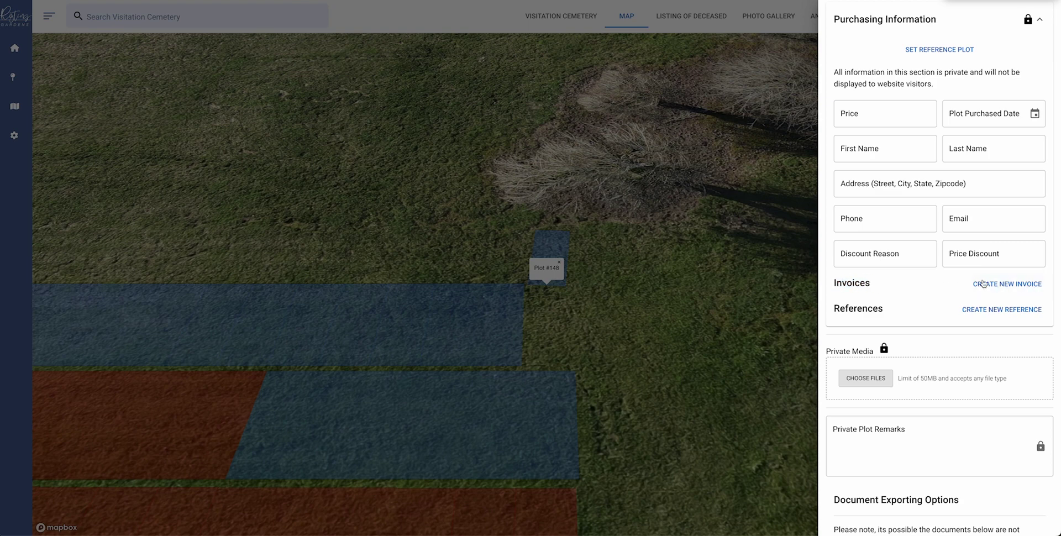
left_click(993, 286)
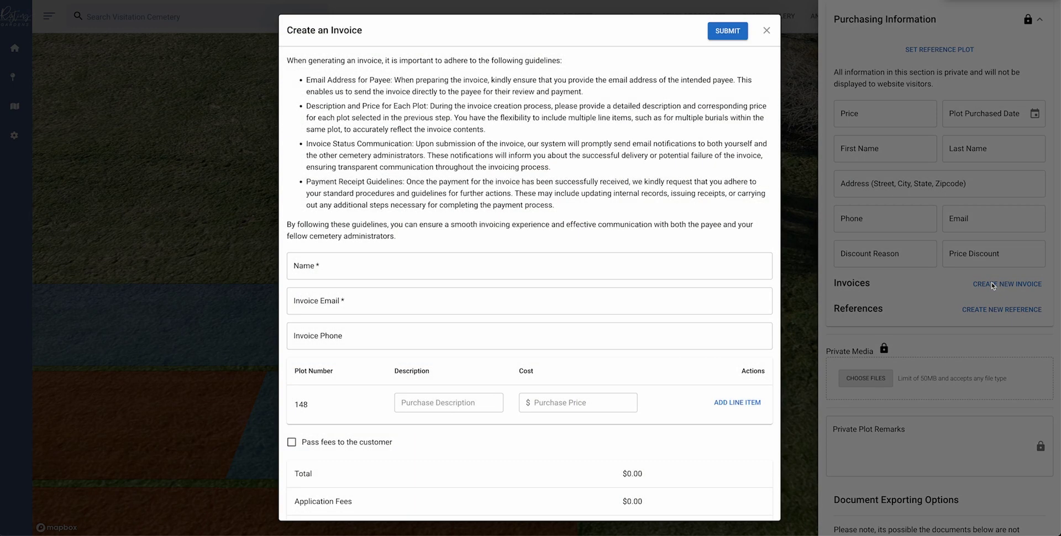
scroll(375, 155, "down", 2)
scroll(354, 199, "up", 1)
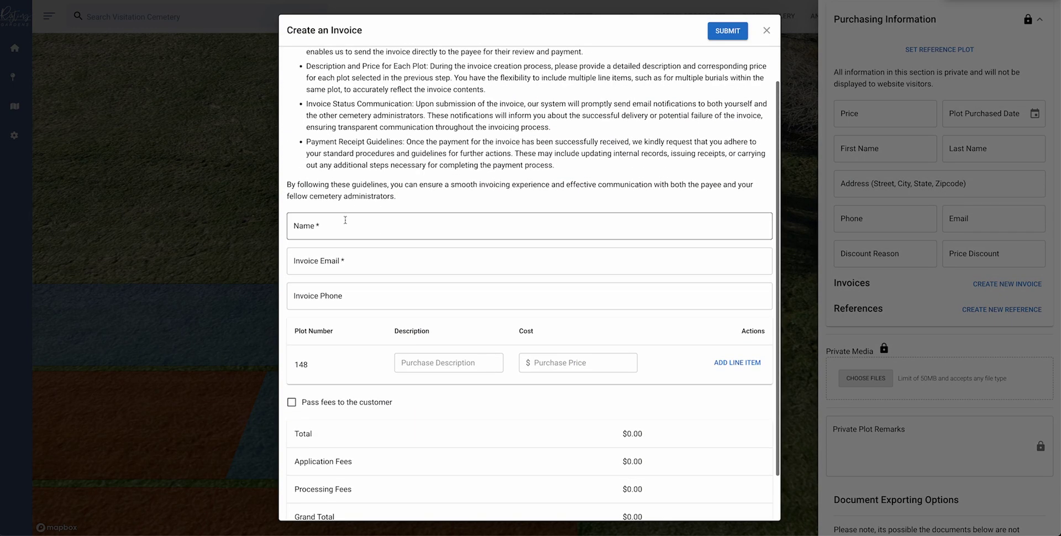
left_click(343, 223)
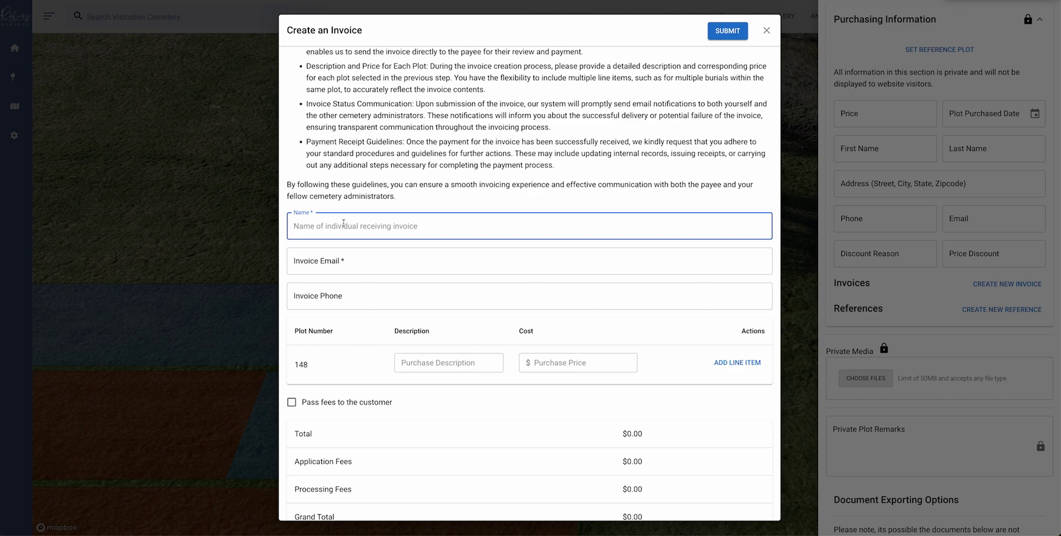
left_click(375, 263)
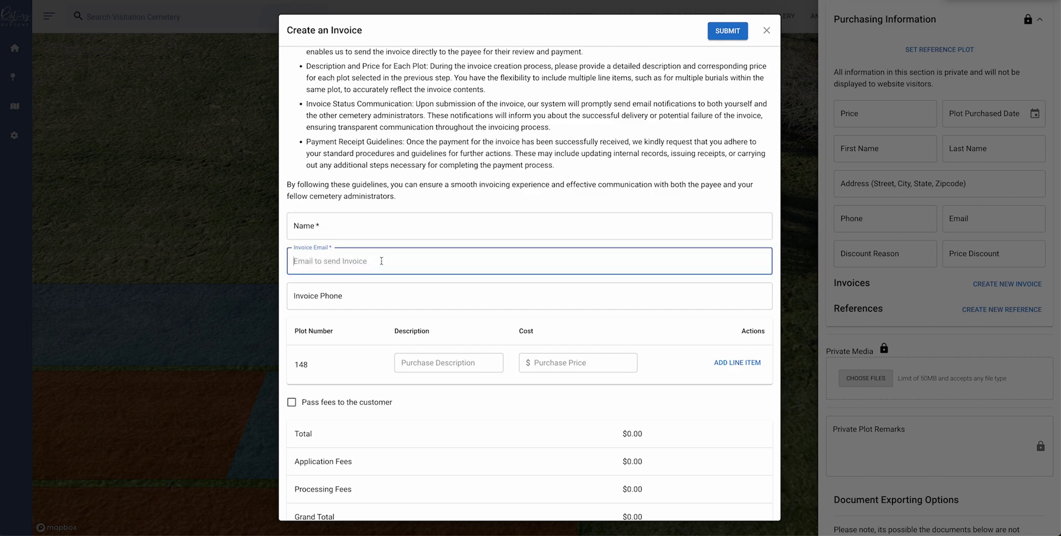
left_click(335, 298)
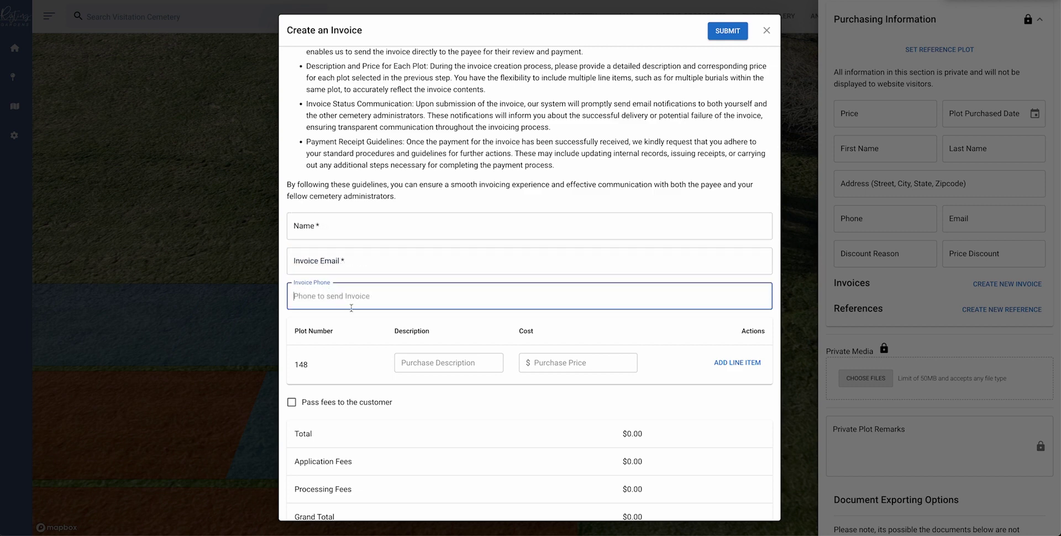
scroll(353, 310, "down", 1)
Try the invoice's description and cost fields for plot 148, adding a second line item and deleting it.
left_click(428, 311)
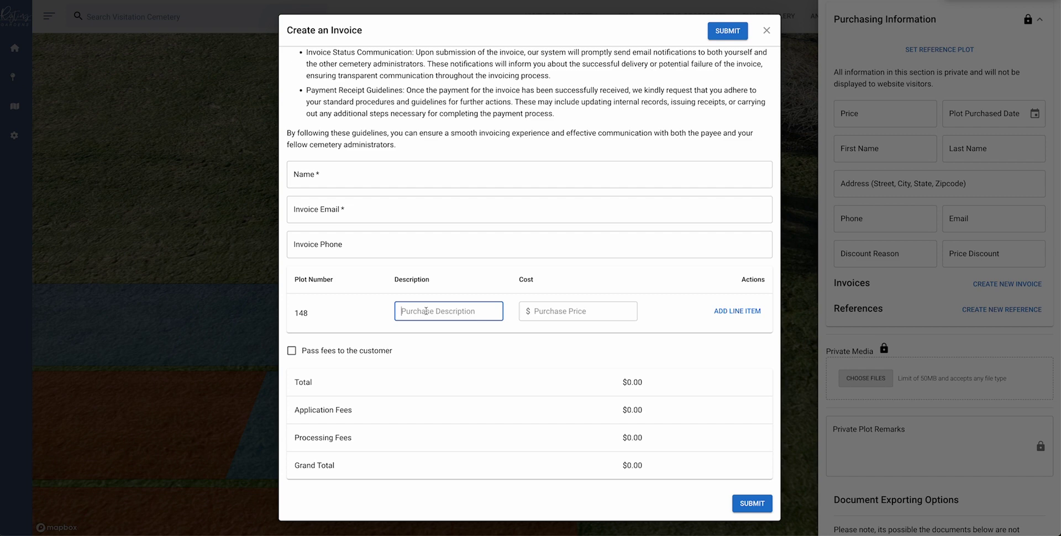
type("C")
key("BackSpace")
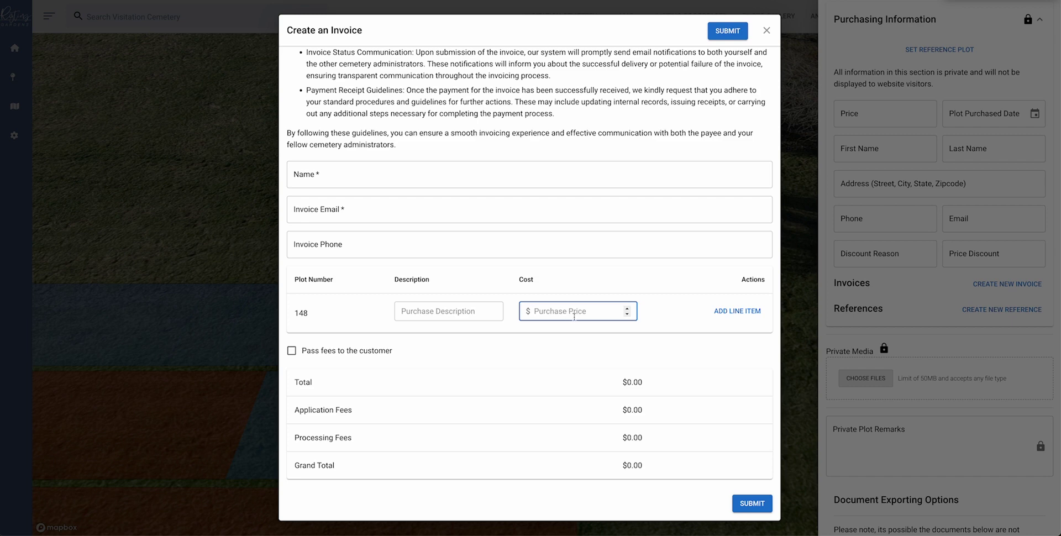
left_click(737, 313)
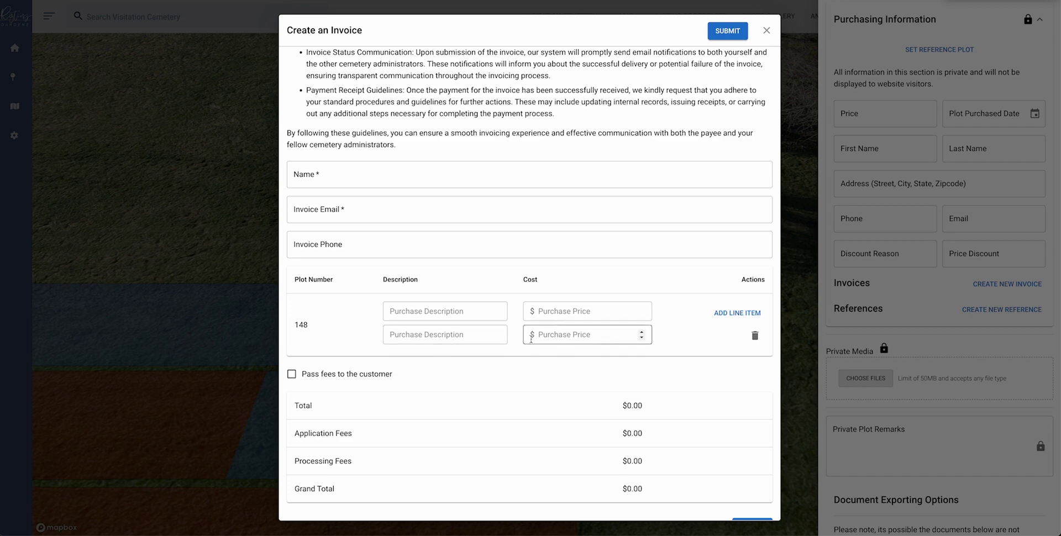
left_click(756, 336)
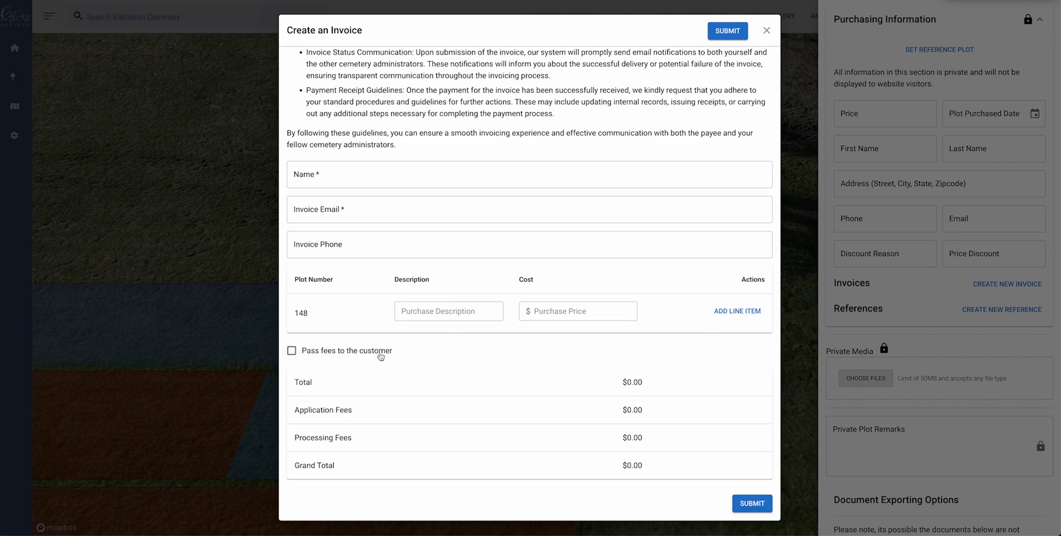
Review the invoice's option to pass fees to the customer and its totals, and close it without submitting.
left_click_drag(391, 356, 303, 356)
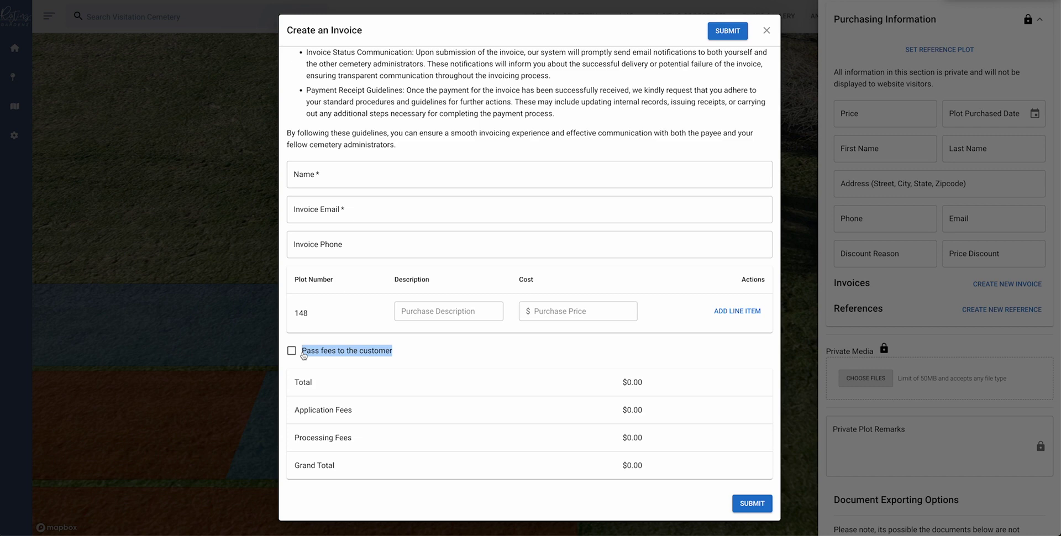
left_click_drag(295, 381, 636, 470)
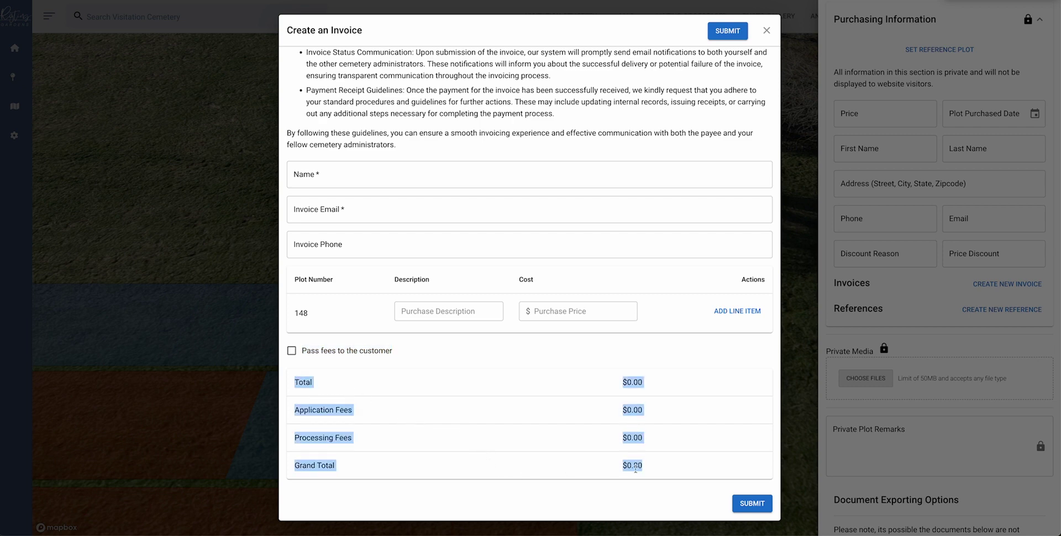
left_click(768, 32)
Start a new reference for plot 148, drop it by leaving the plot info, and reopen that plot's info.
left_click(1000, 313)
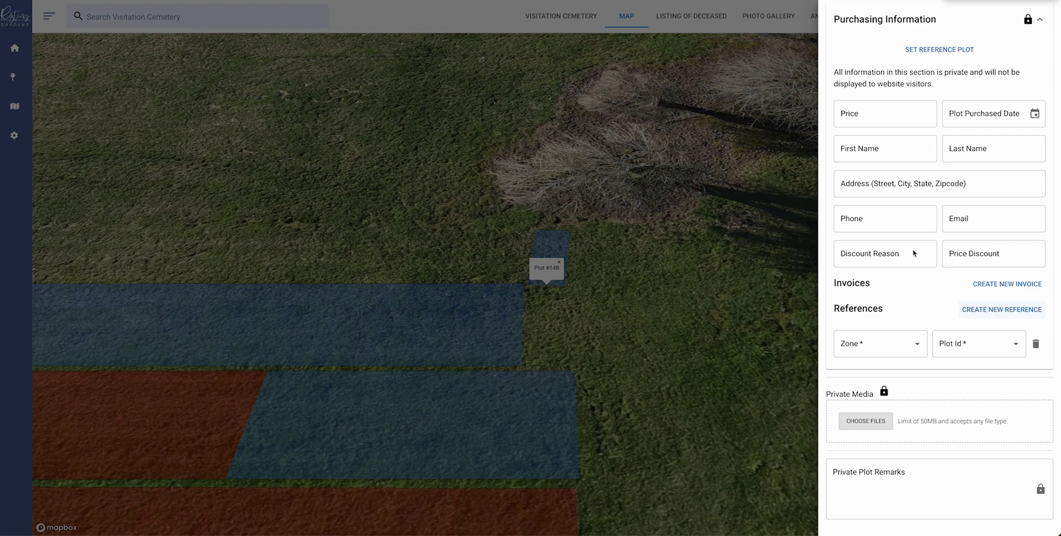
left_click(444, 296)
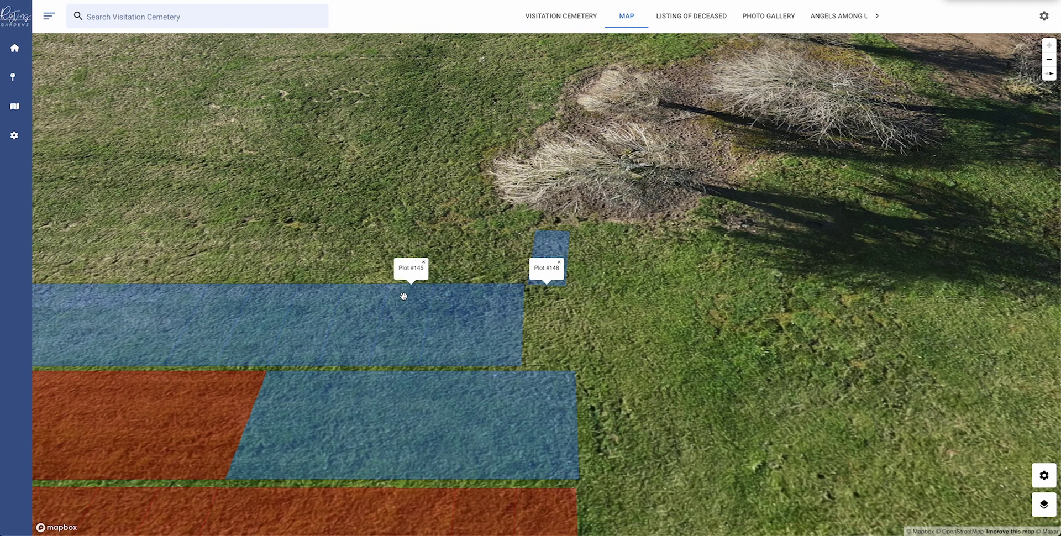
left_click(557, 242)
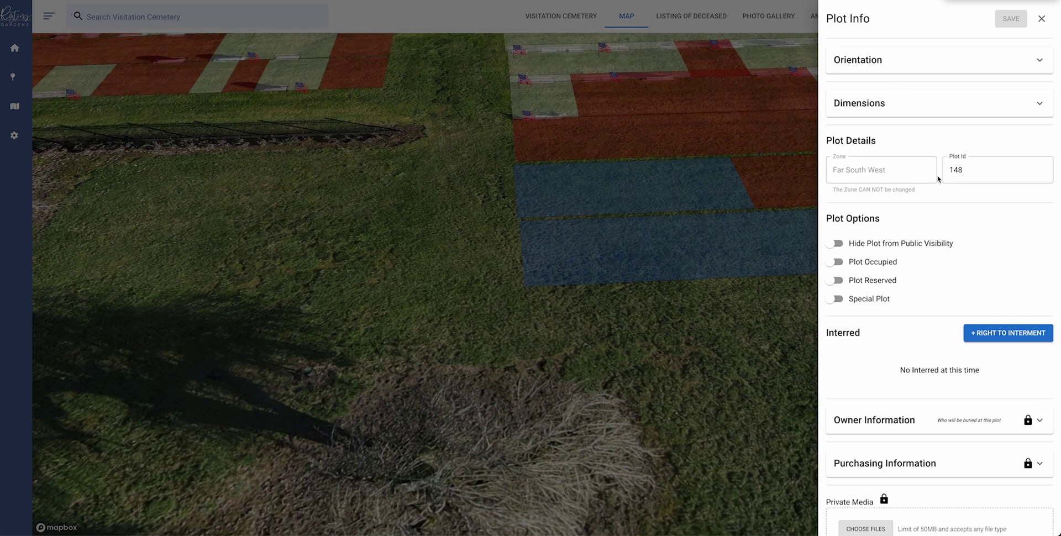
Create a reference in plot 148's purchasing information, with zone Far South West and plot ID 146.
scroll(906, 187, "down", 1)
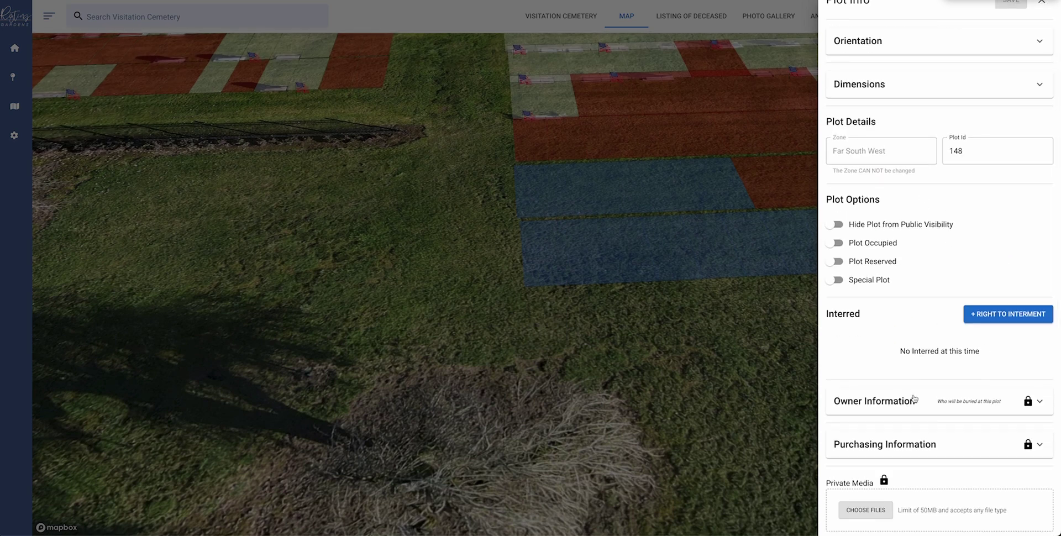
left_click(917, 448)
scroll(902, 181, "down", 3)
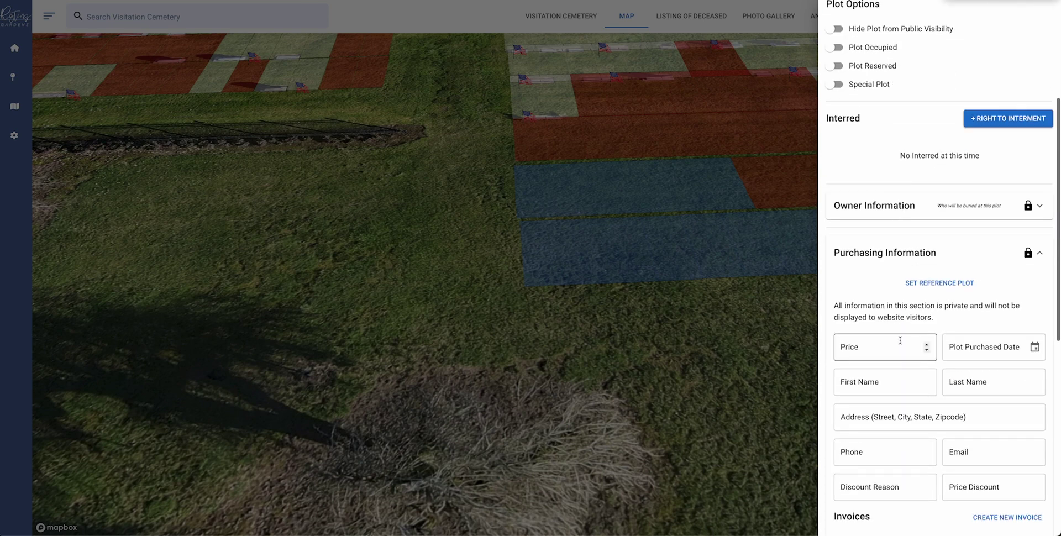
scroll(901, 341, "down", 3)
left_click(1002, 350)
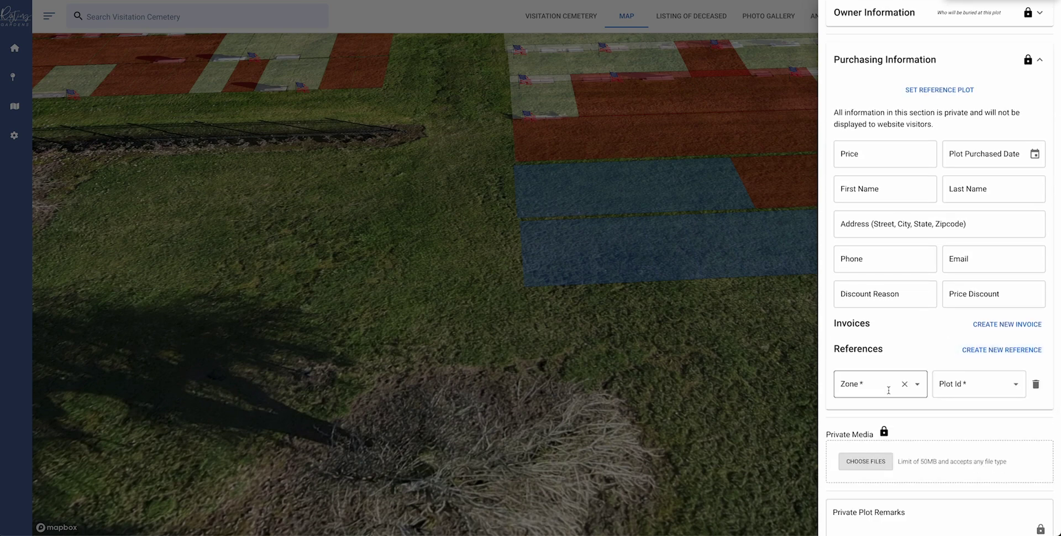
left_click(889, 390)
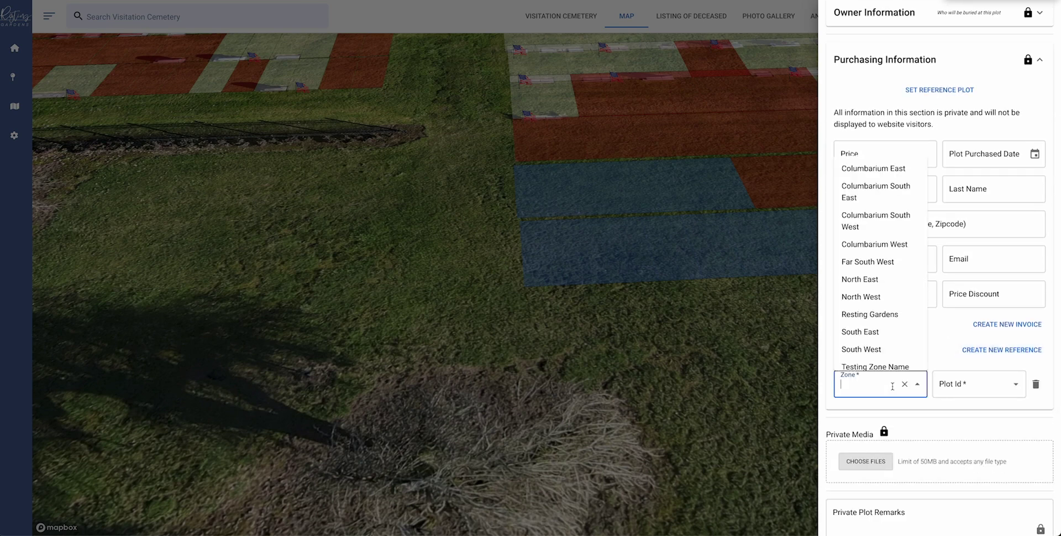
left_click(876, 264)
left_click(964, 385)
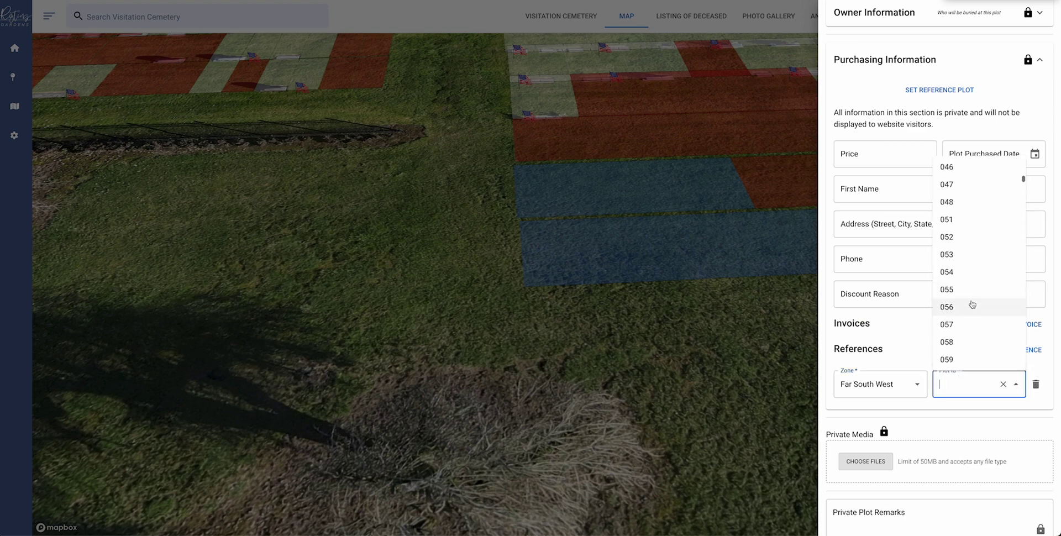
scroll(973, 305, "down", 20)
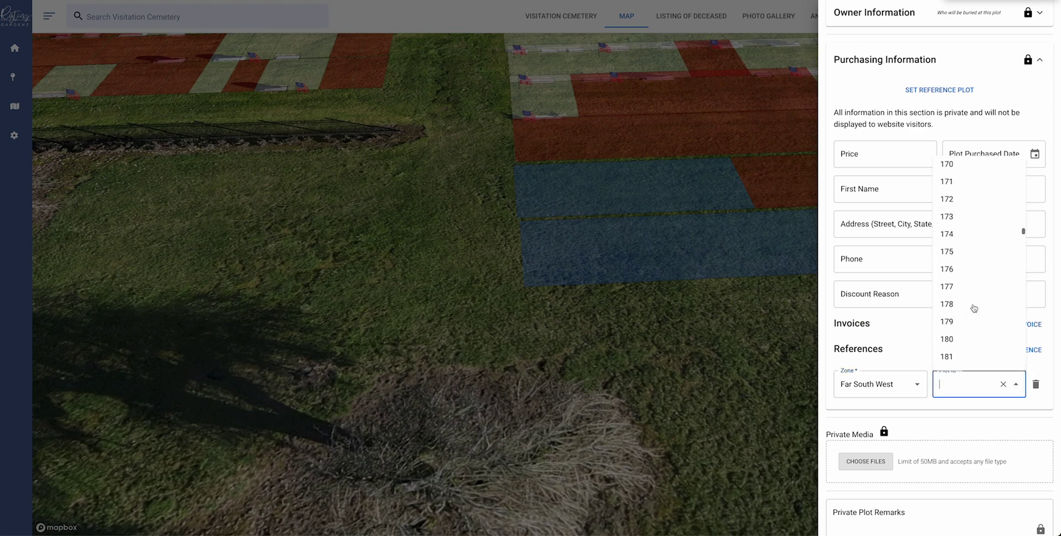
scroll(973, 304, "up", 9)
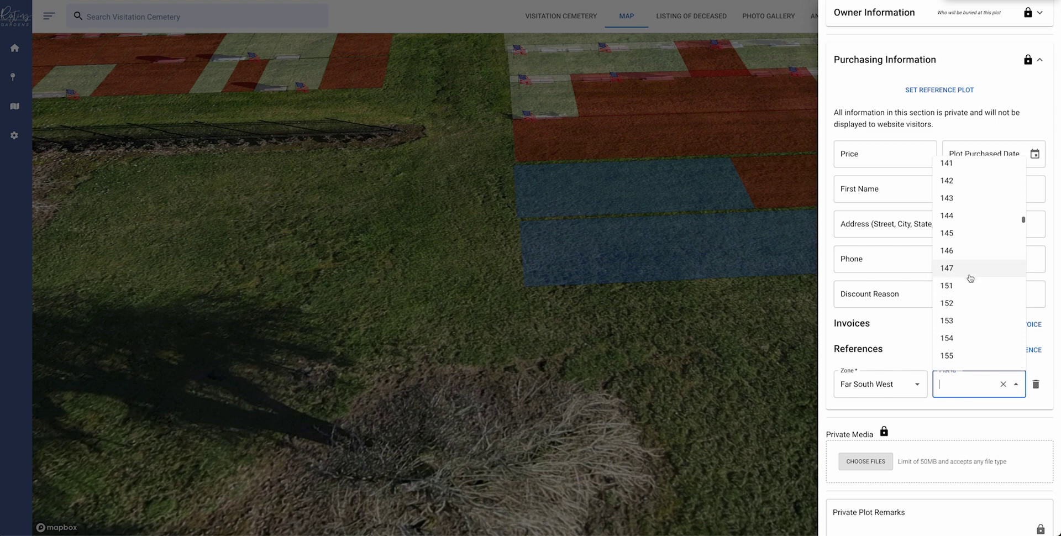
left_click(961, 251)
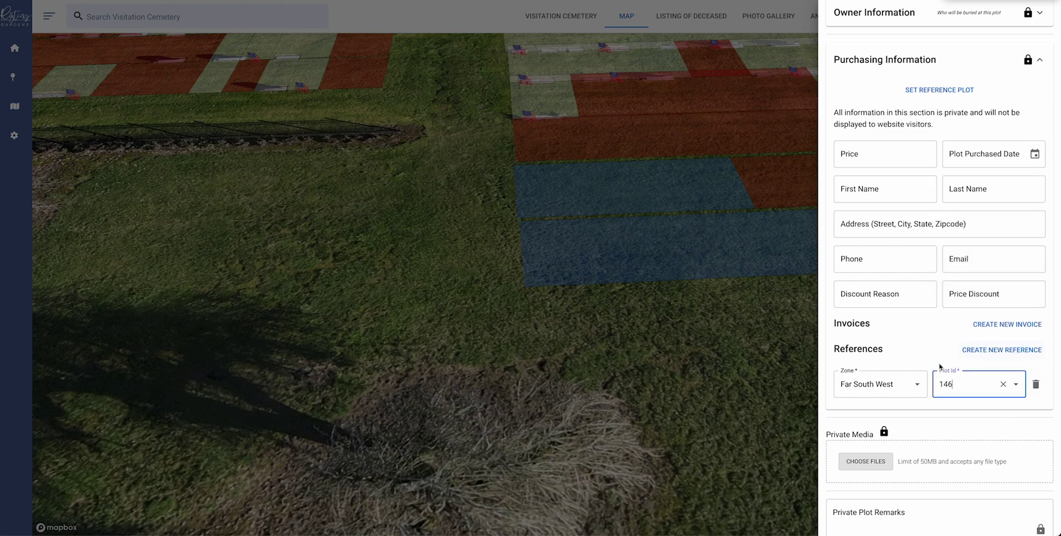
Add a second reference with zone Far South West and plot ID 145.
left_click(1022, 350)
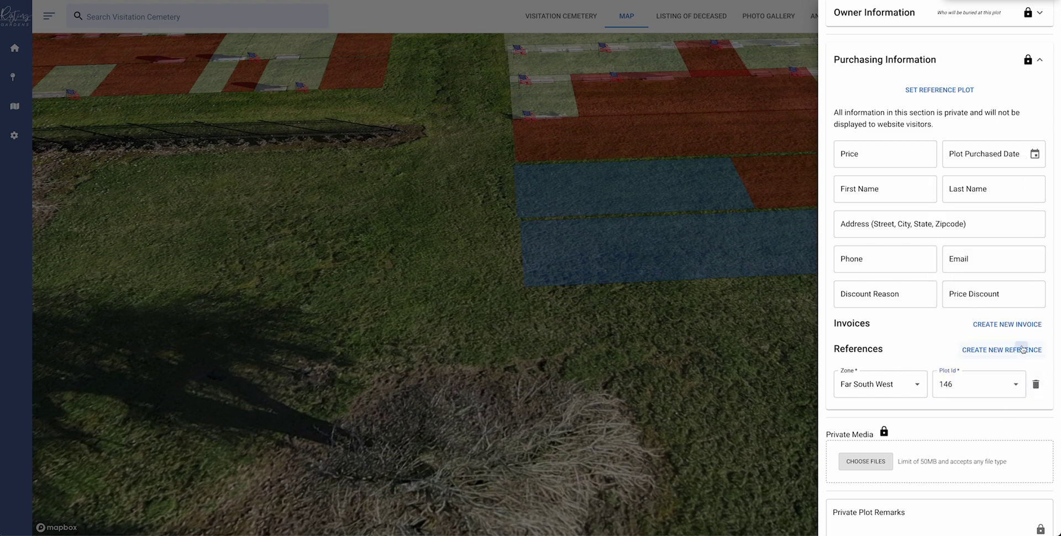
left_click(910, 430)
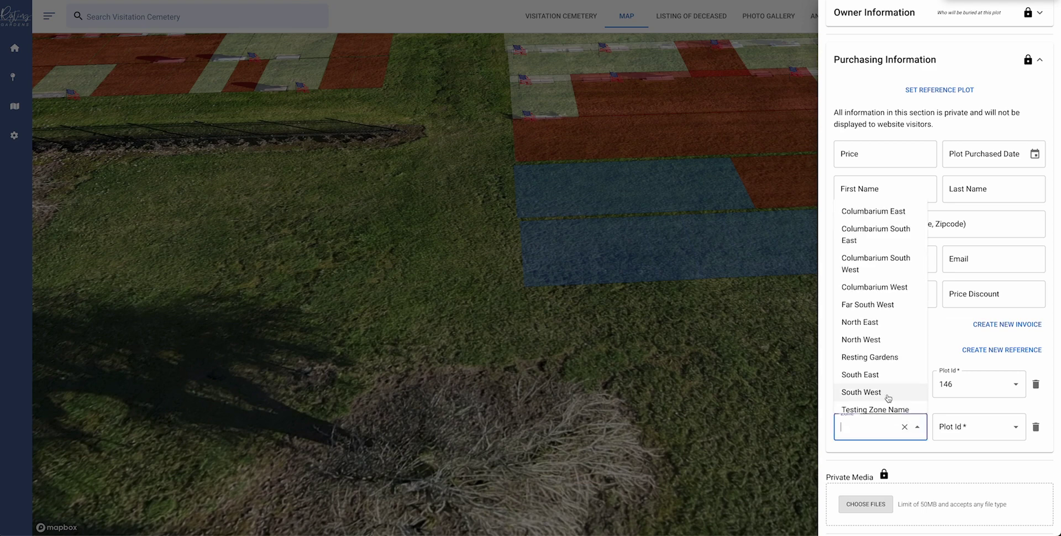
left_click(881, 305)
left_click(966, 431)
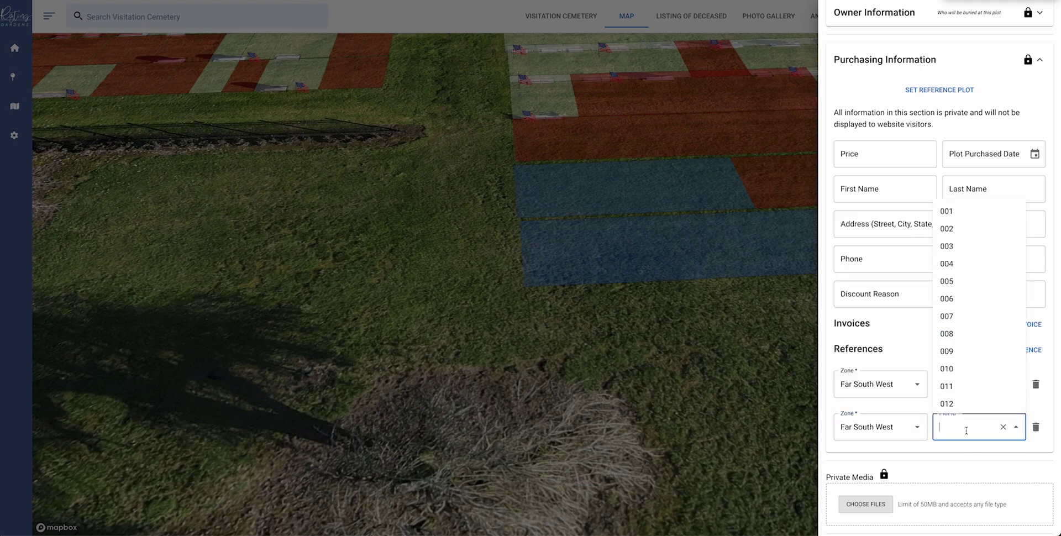
type("145")
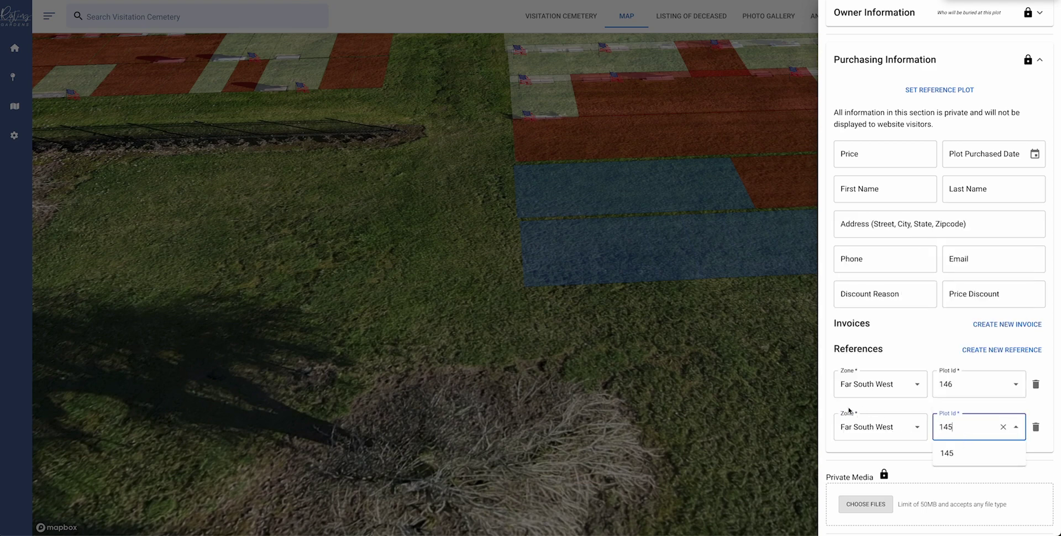
left_click(833, 408)
left_click(968, 427)
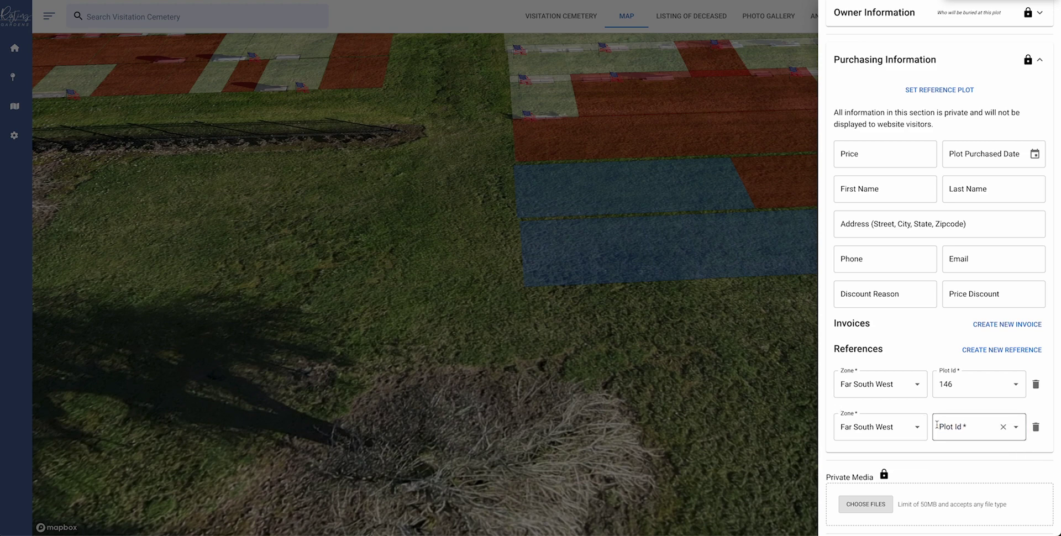
type("145")
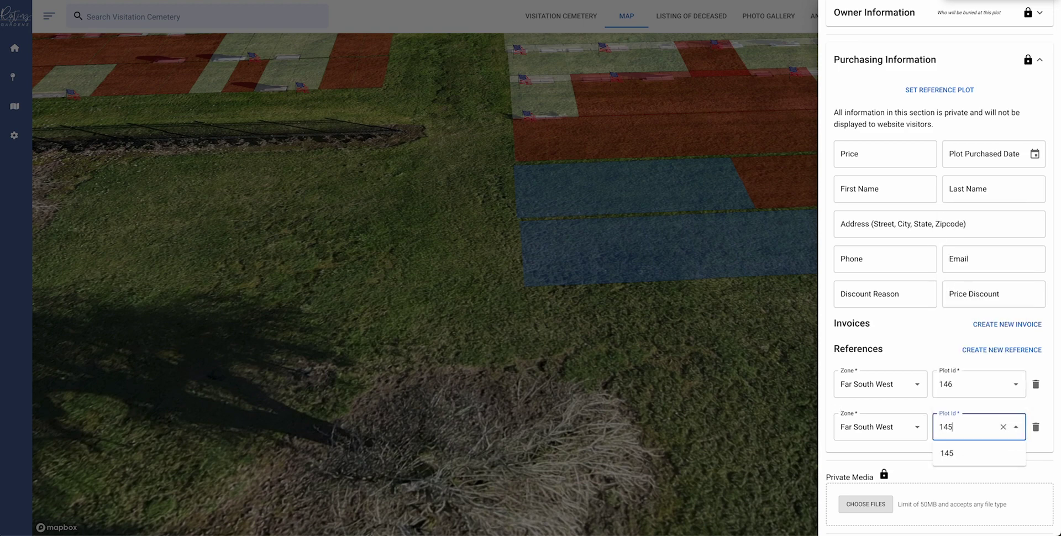
left_click(955, 453)
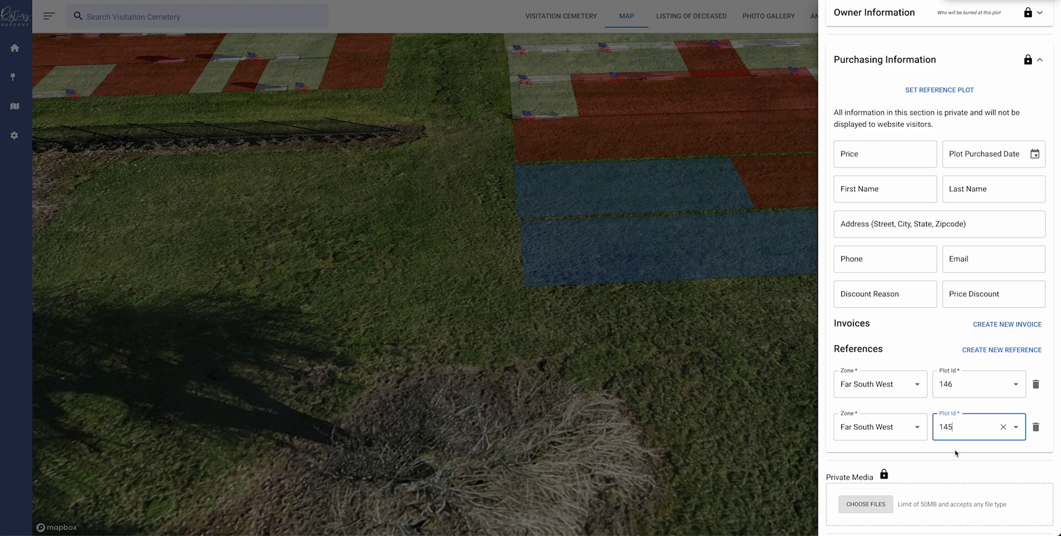
Delete both references from plot 148's purchasing information.
left_click(1036, 384)
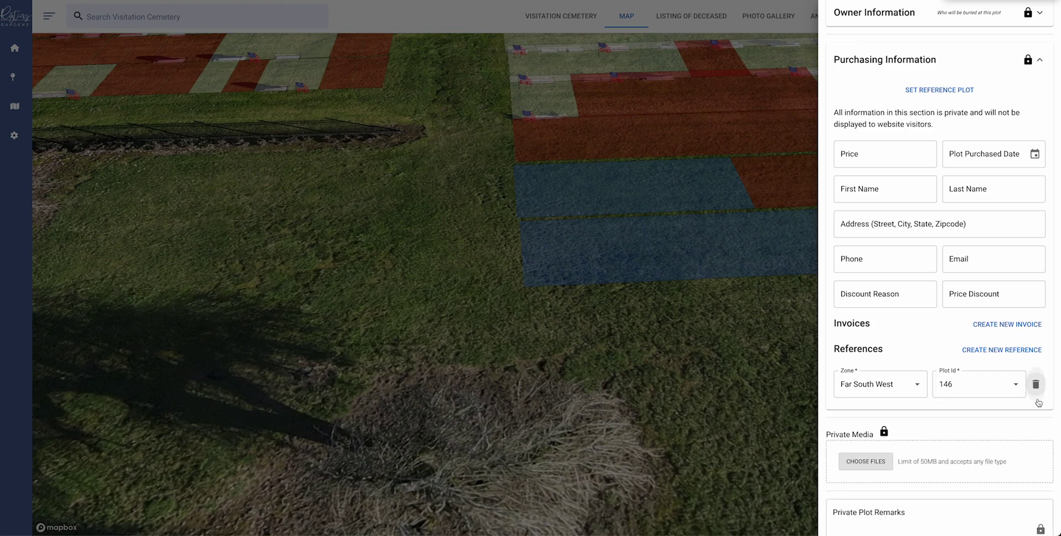
left_click(1036, 386)
Look over plot 148's private media, private plot remarks and document exporting options, and return to its purchasing information.
scroll(978, 381, "down", 2)
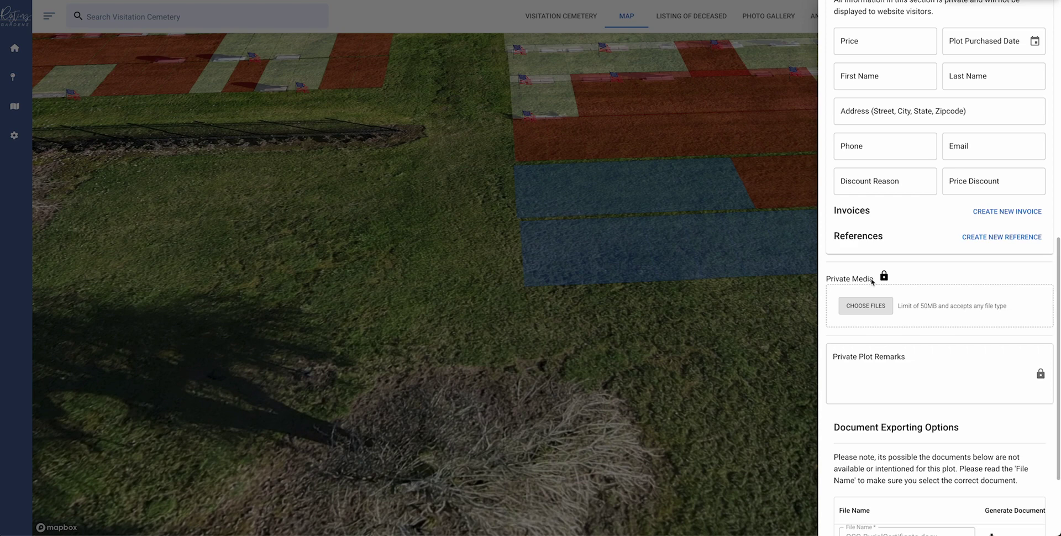
triple_click(844, 281)
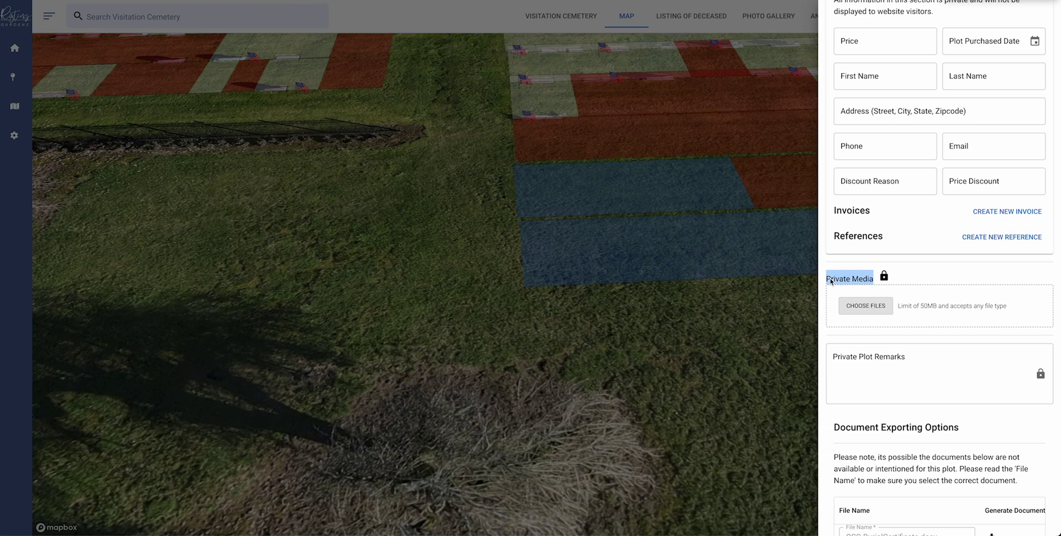
left_click(897, 367)
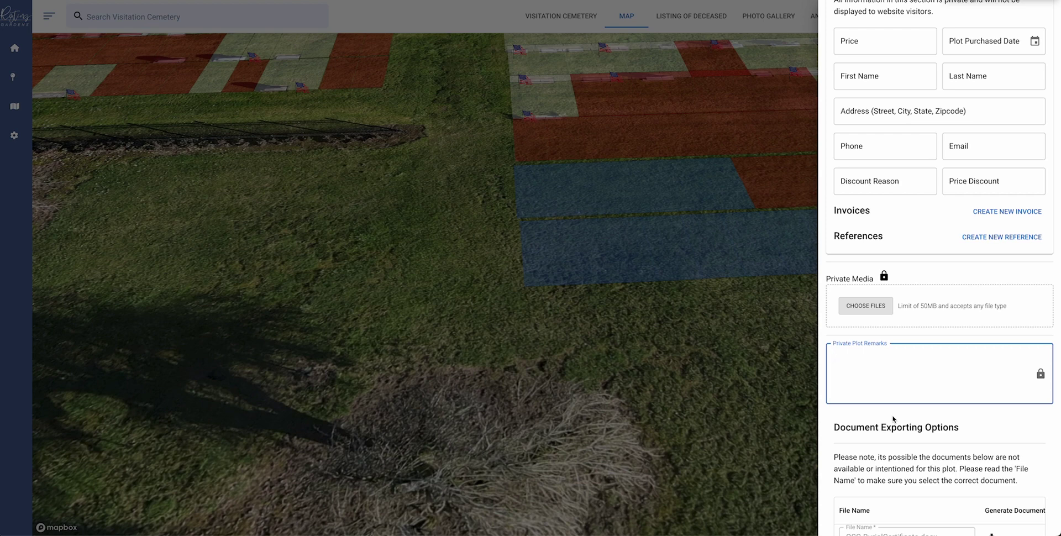
scroll(940, 359, "down", 3)
left_click(963, 321)
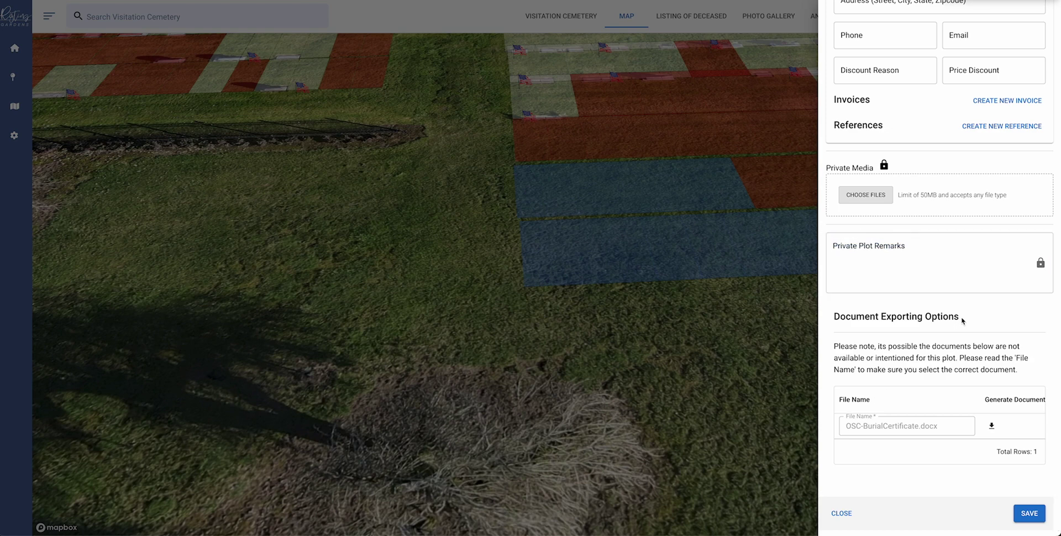
left_click_drag(963, 321, 840, 319)
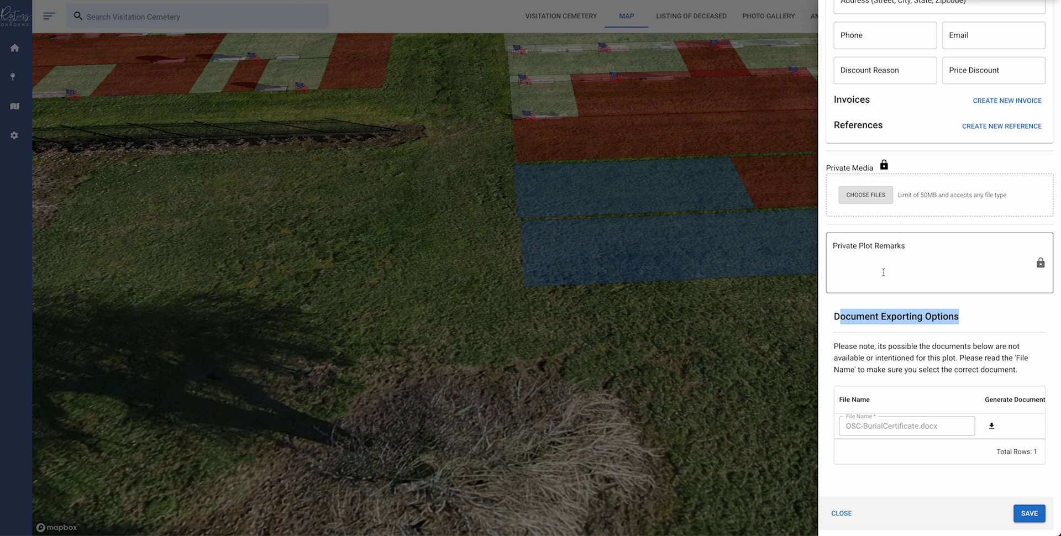
scroll(925, 240, "up", 15)
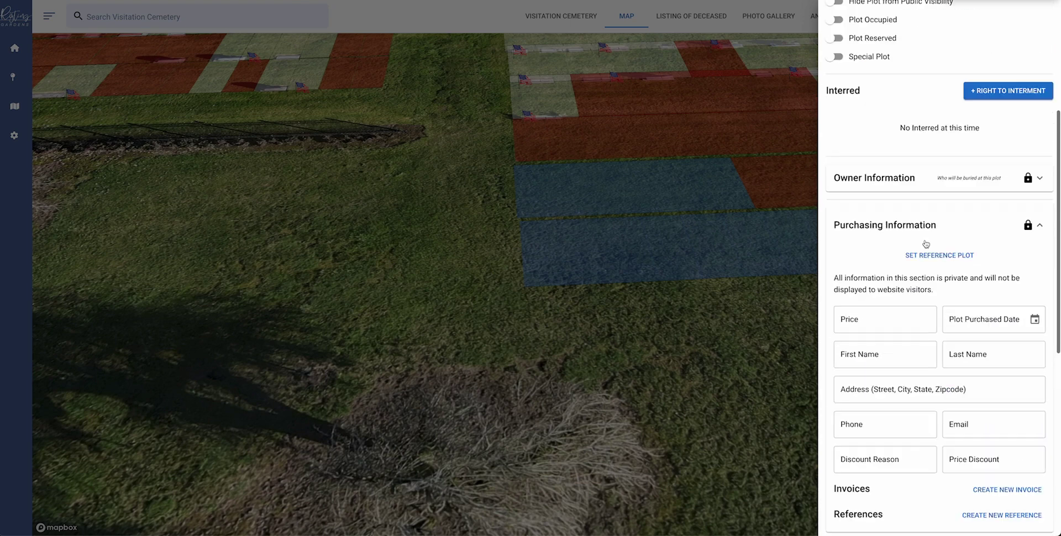